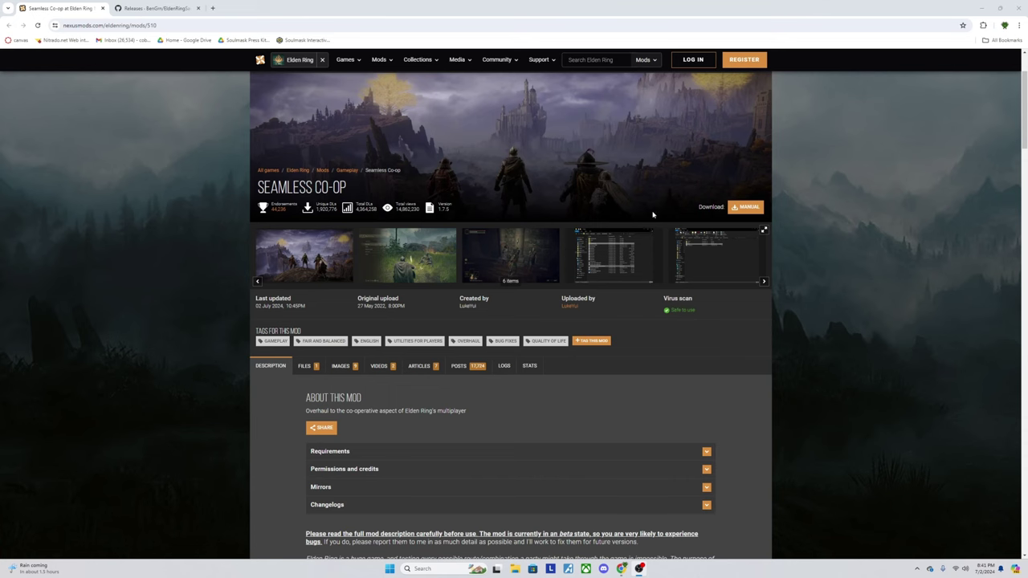
Go to the manual download options on the Seamless Co-op mod page.
click(748, 208)
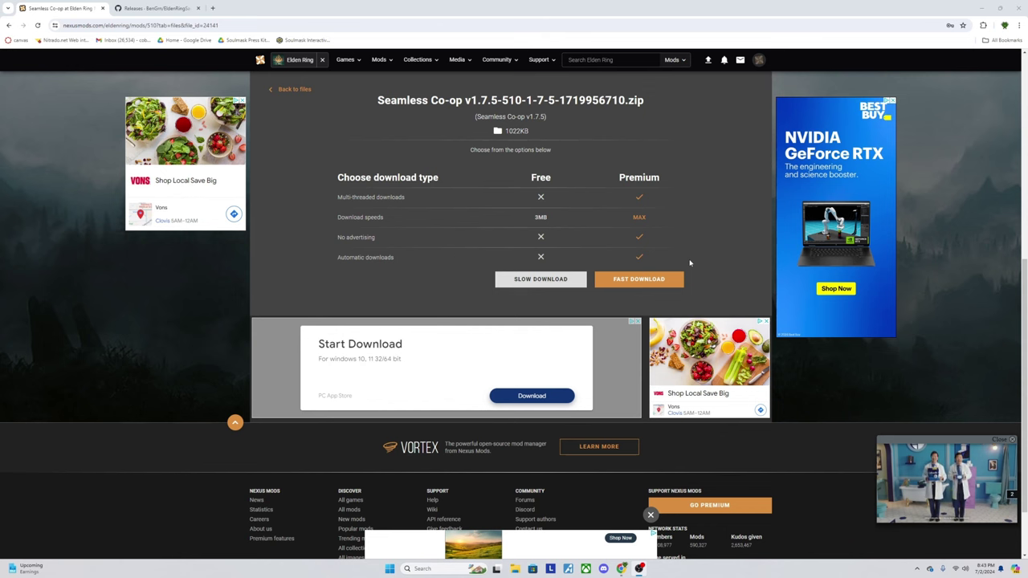
Slow-download the Seamless Co-op v1.7.5 zip and open it.
click(534, 280)
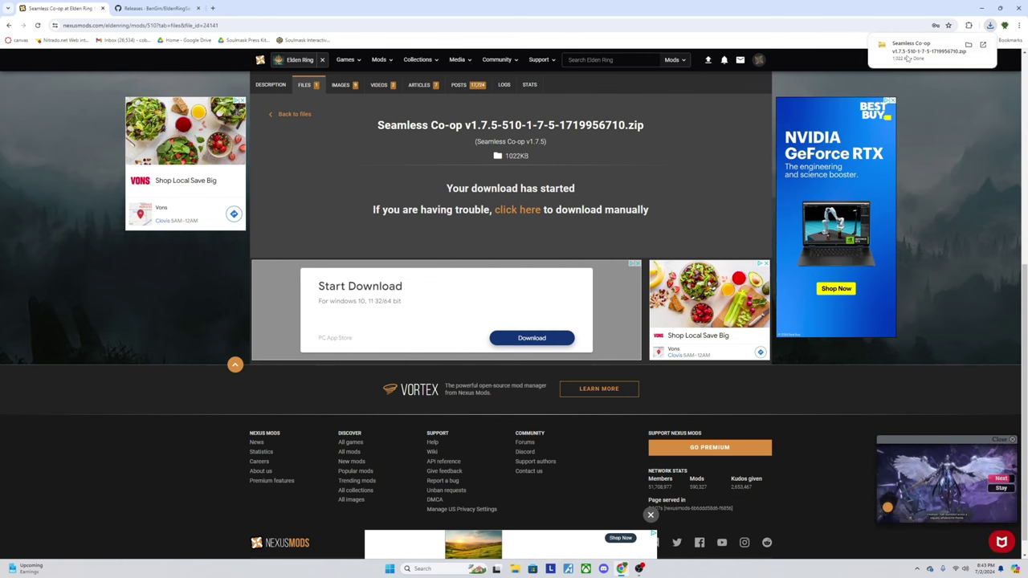
click(908, 54)
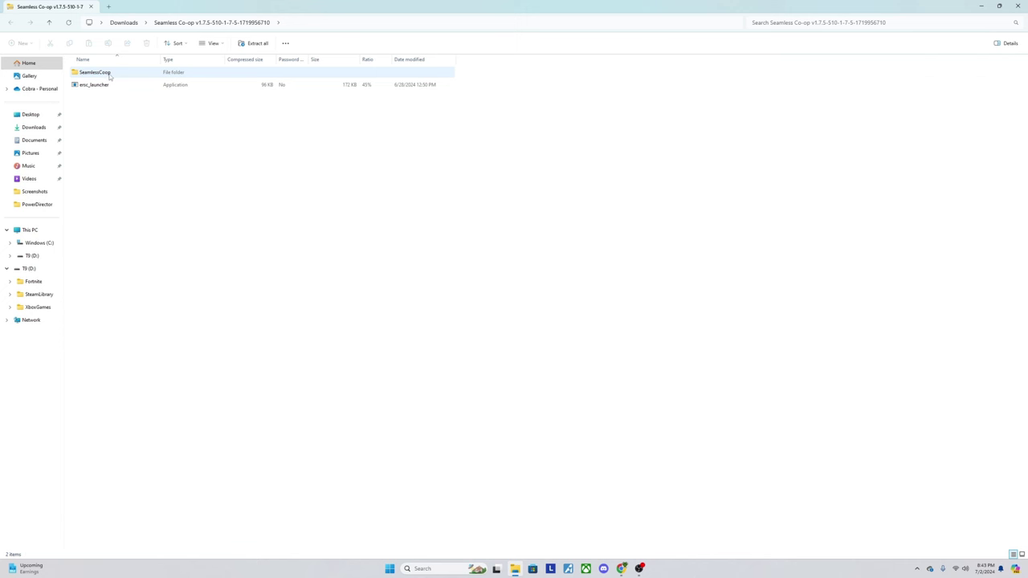
Extract all of the zip to its suggested folder and select ersc_launcher with SeamlessCoop.
double_click(109, 75)
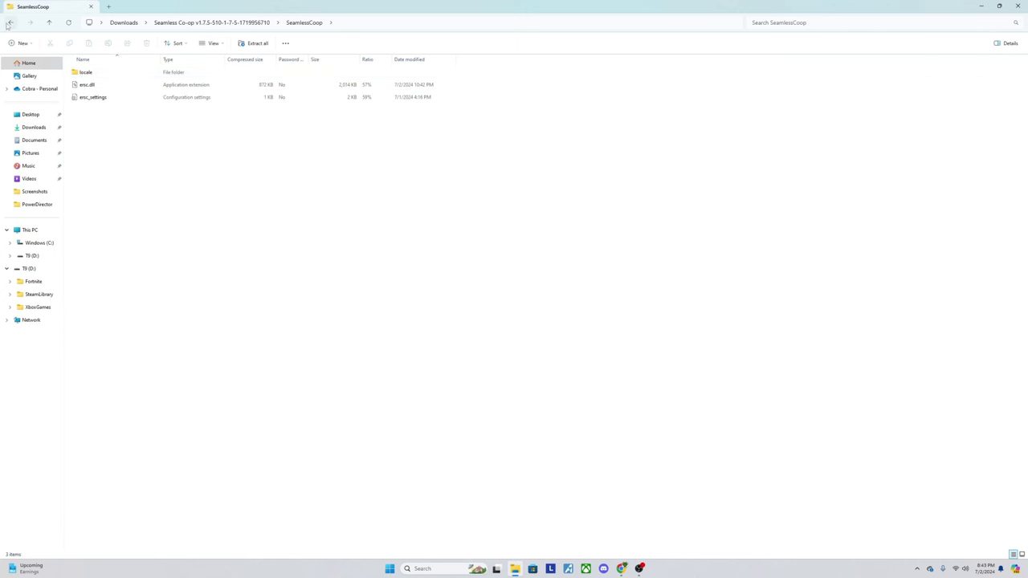
click(8, 22)
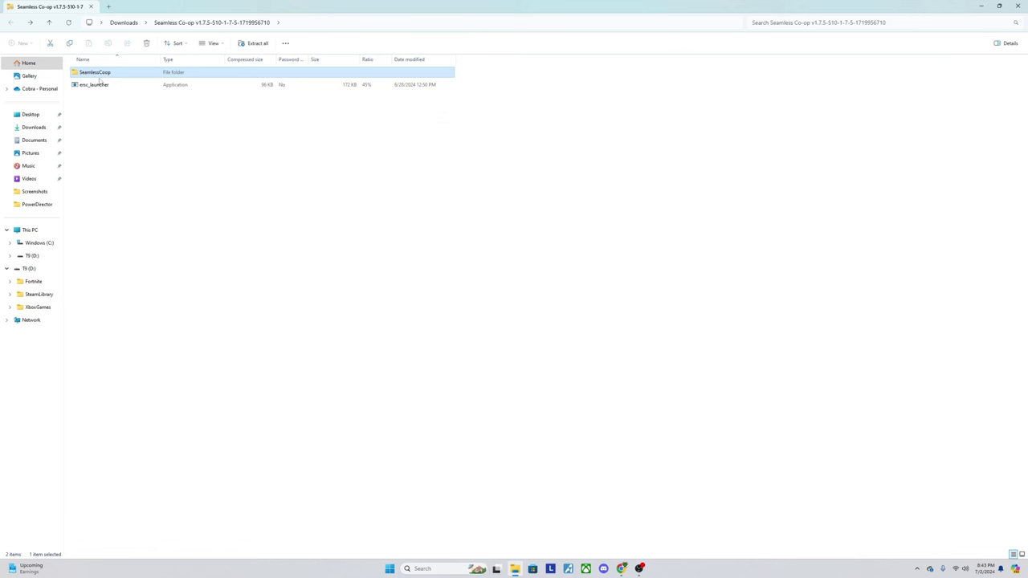
right_click(99, 83)
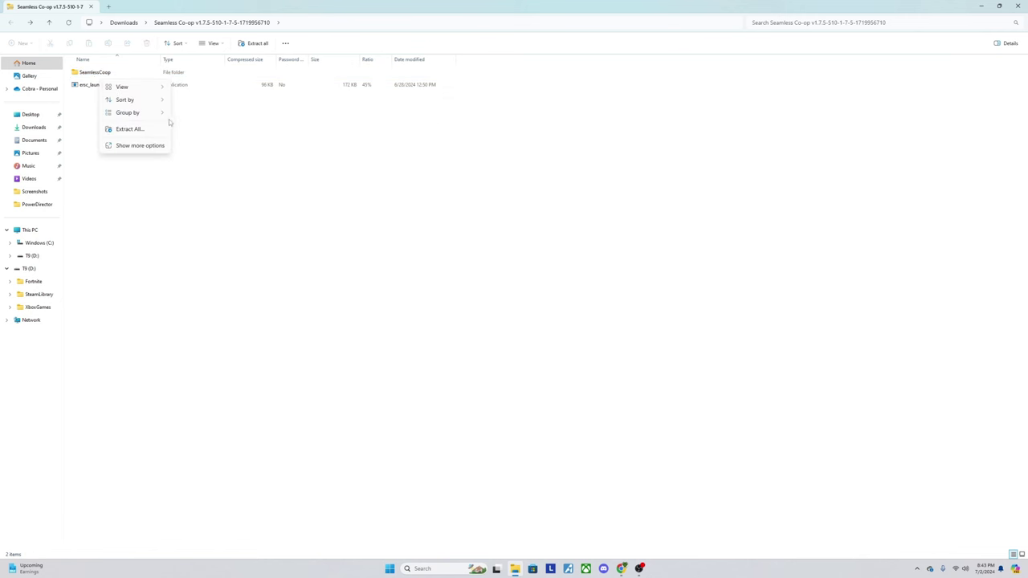
click(254, 45)
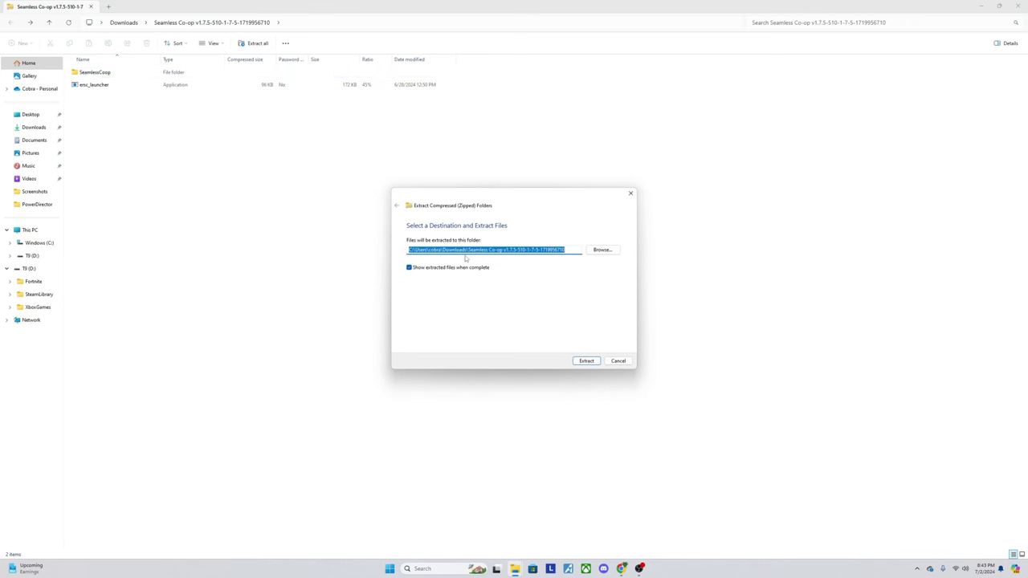
click(590, 364)
click(587, 362)
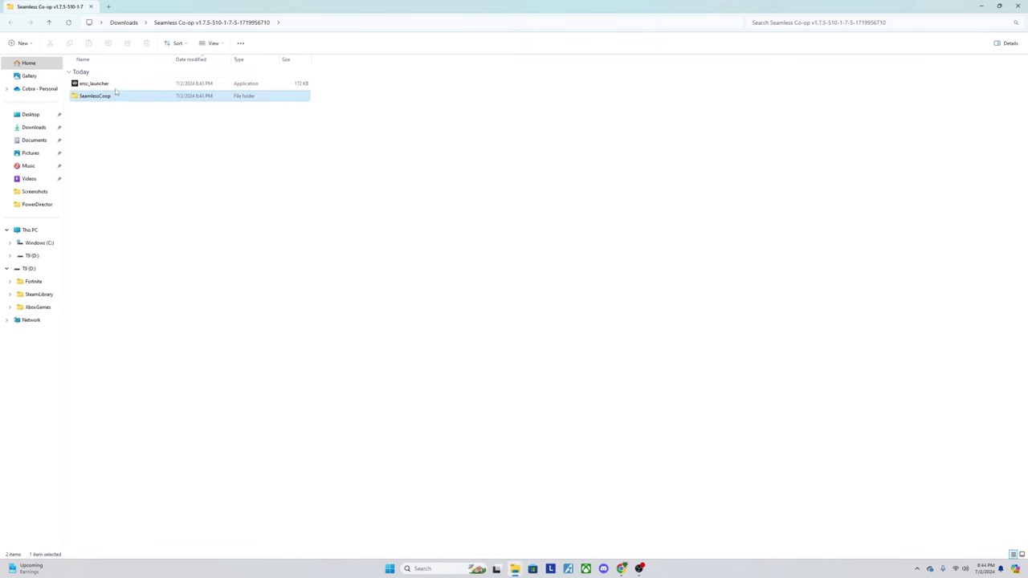
click(114, 88)
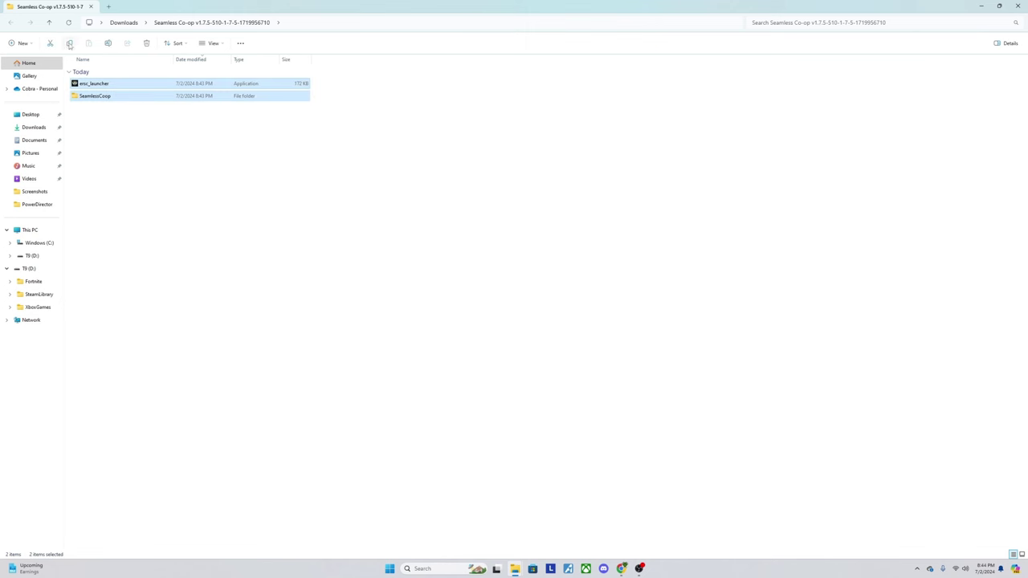
Copy both mod items and browse to D:\SteamLibrary\steamapps\common\ELDEN RING\Game.
click(70, 45)
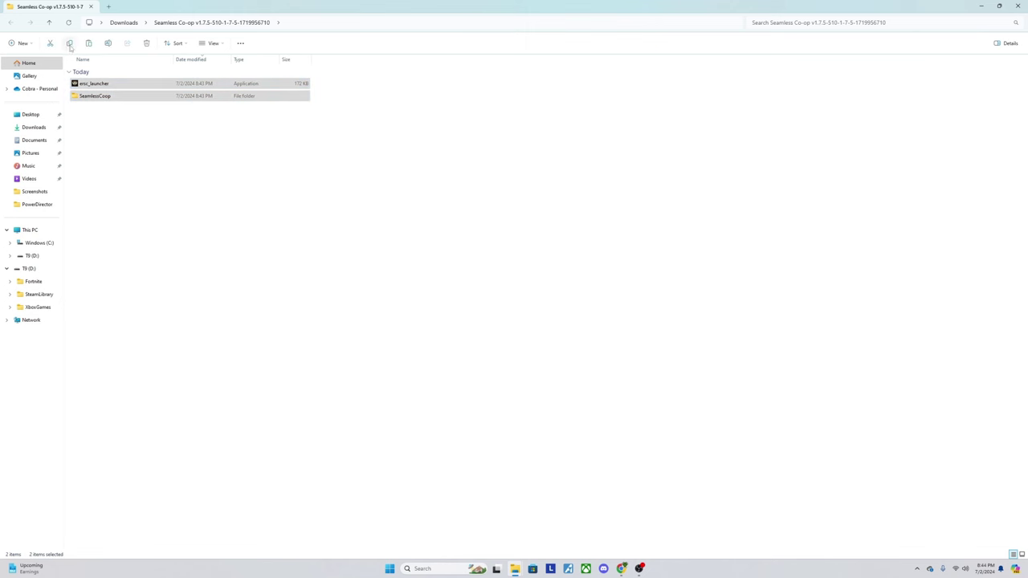
click(33, 257)
click(104, 86)
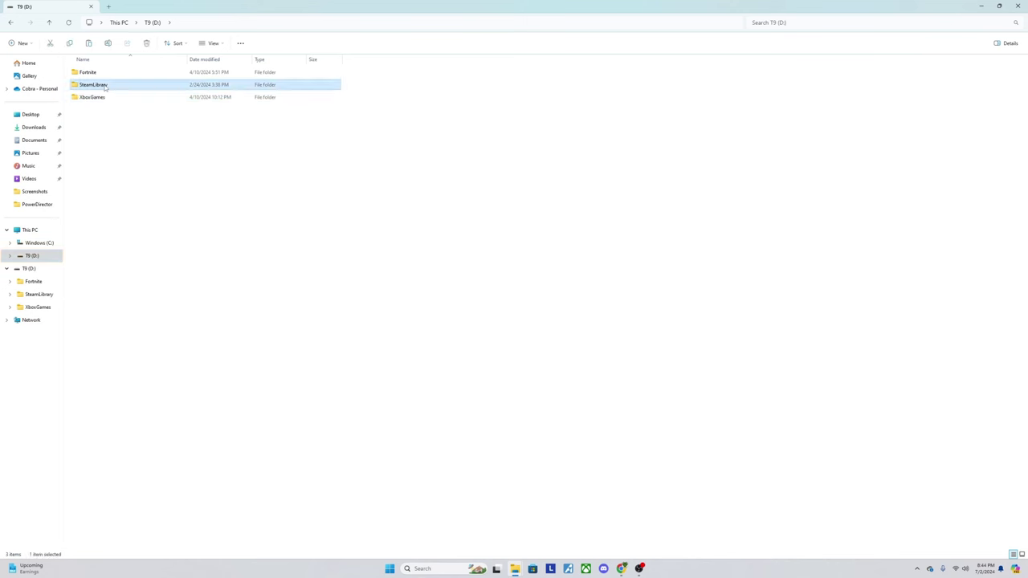
double_click(104, 87)
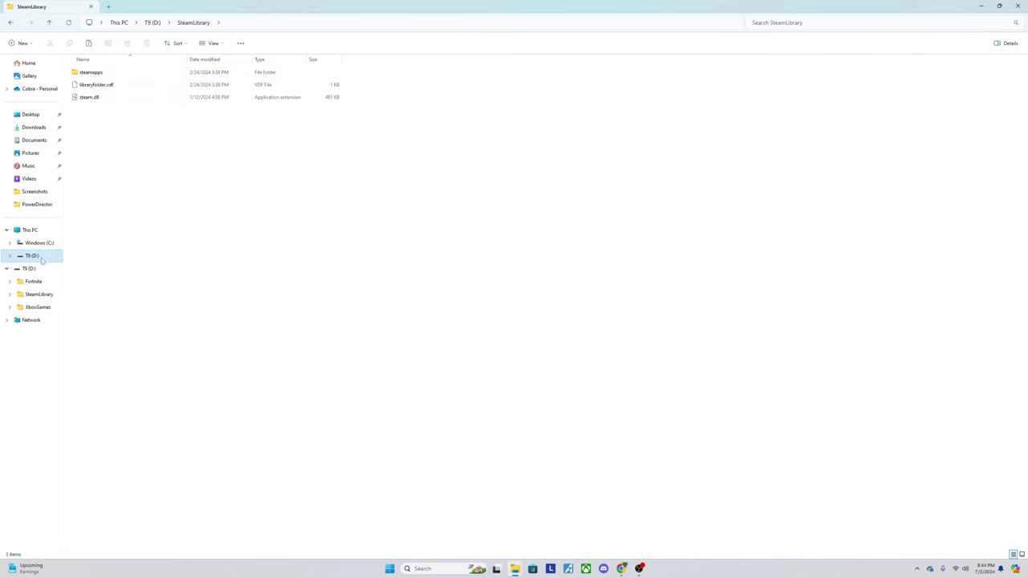
click(39, 257)
click(94, 86)
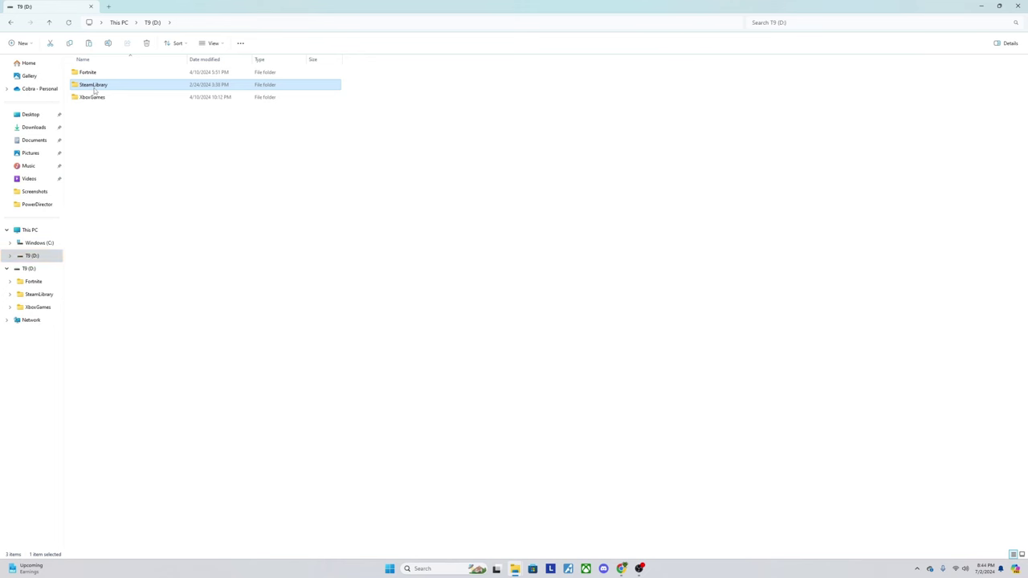
double_click(94, 87)
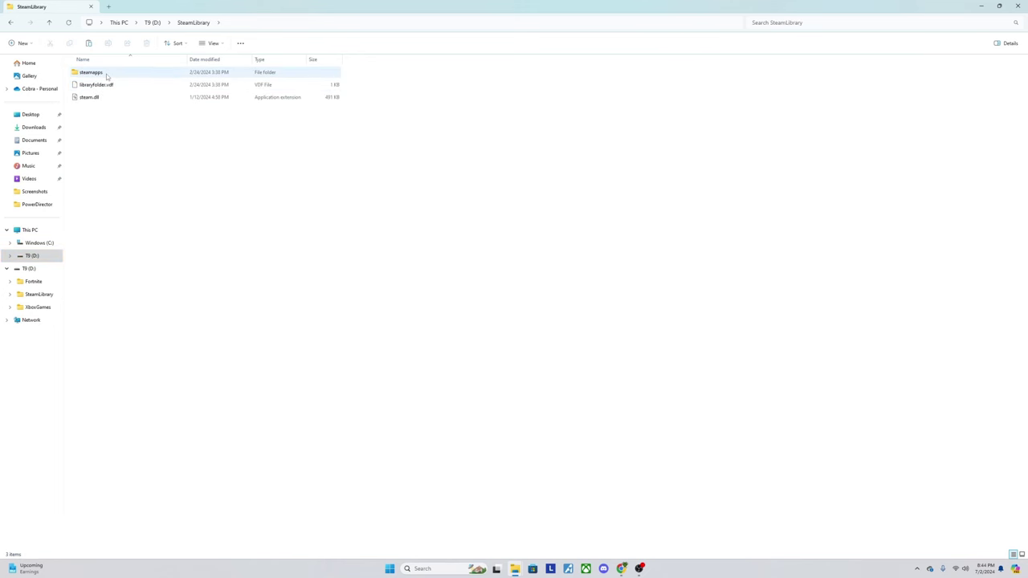
double_click(105, 74)
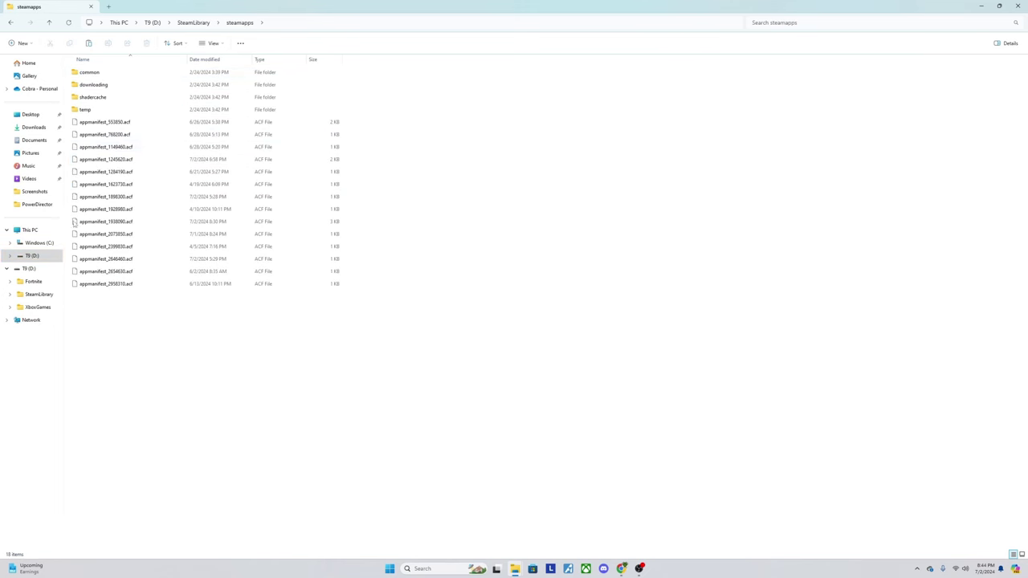
double_click(94, 73)
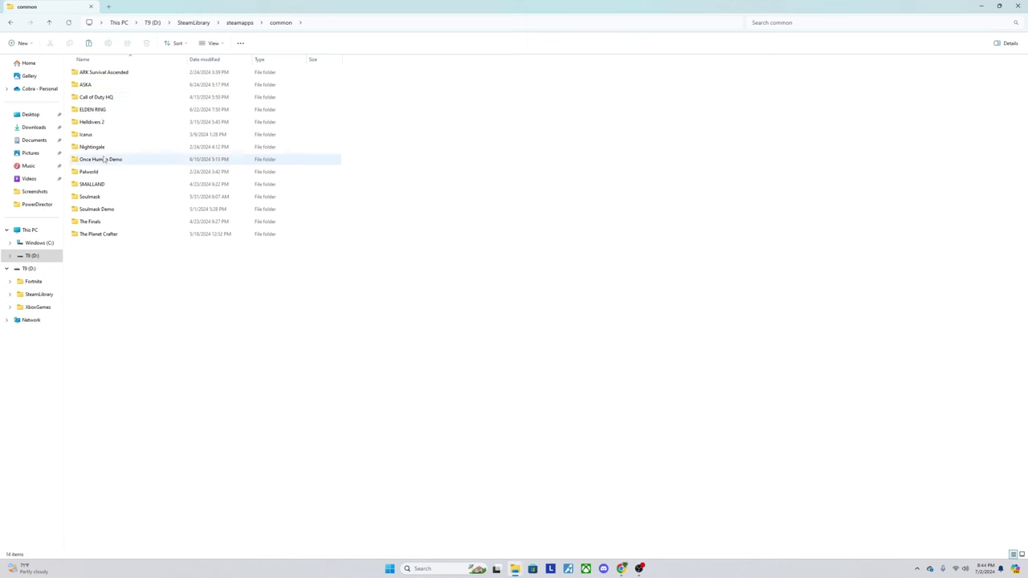
double_click(100, 108)
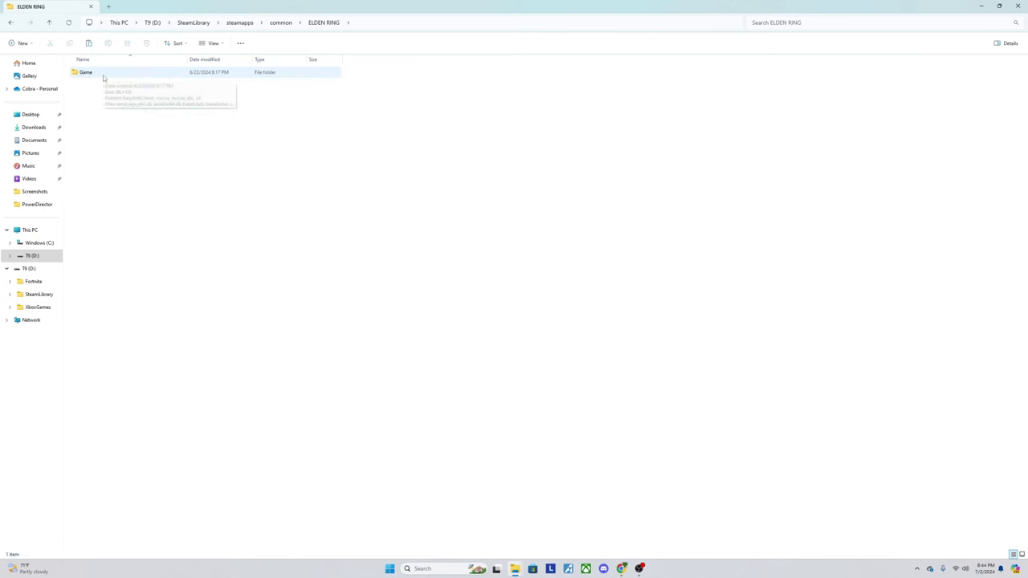
double_click(103, 75)
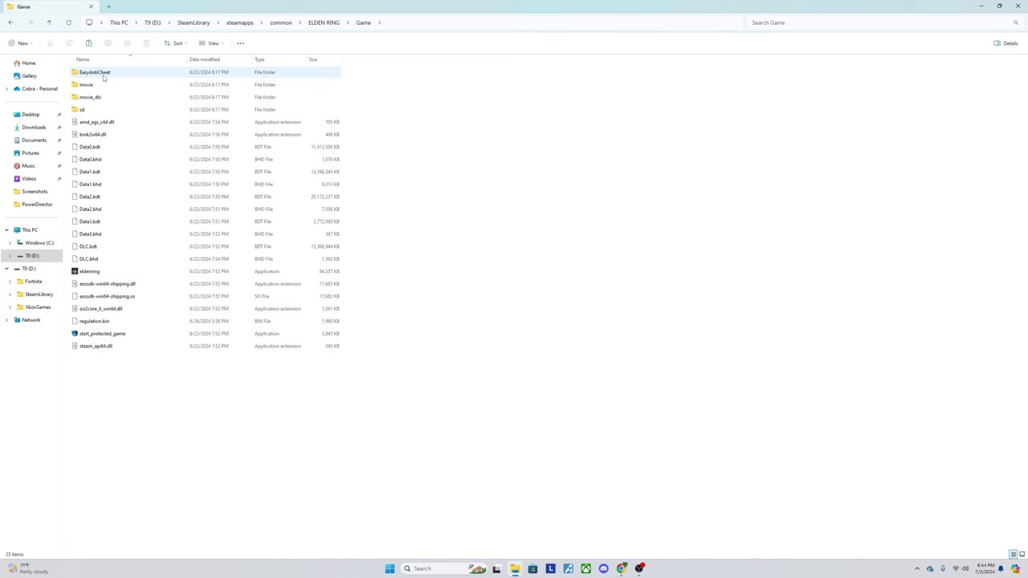
Paste ersc_launcher and the SeamlessCoop folder into the Game folder.
right_click(145, 362)
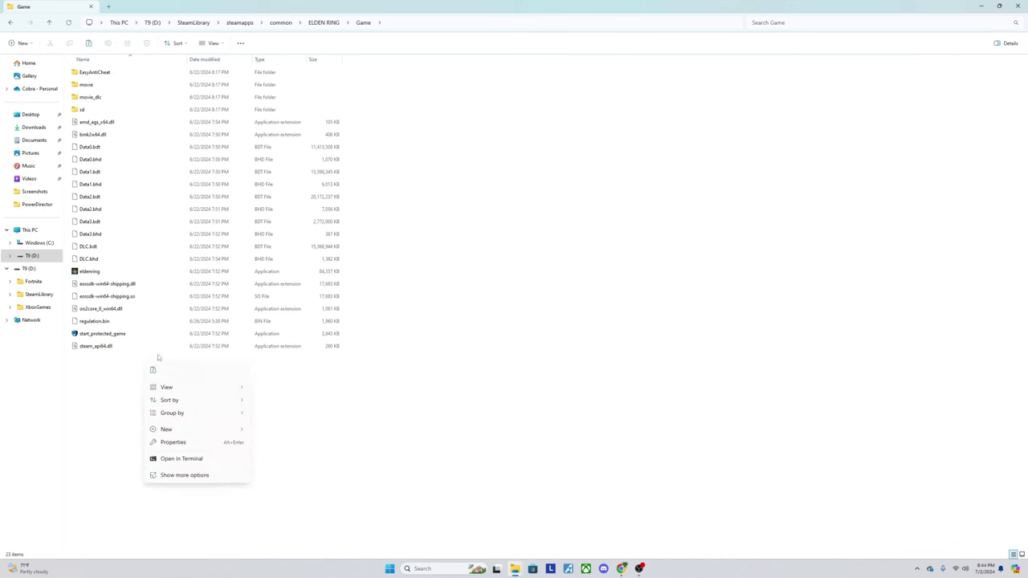
click(174, 475)
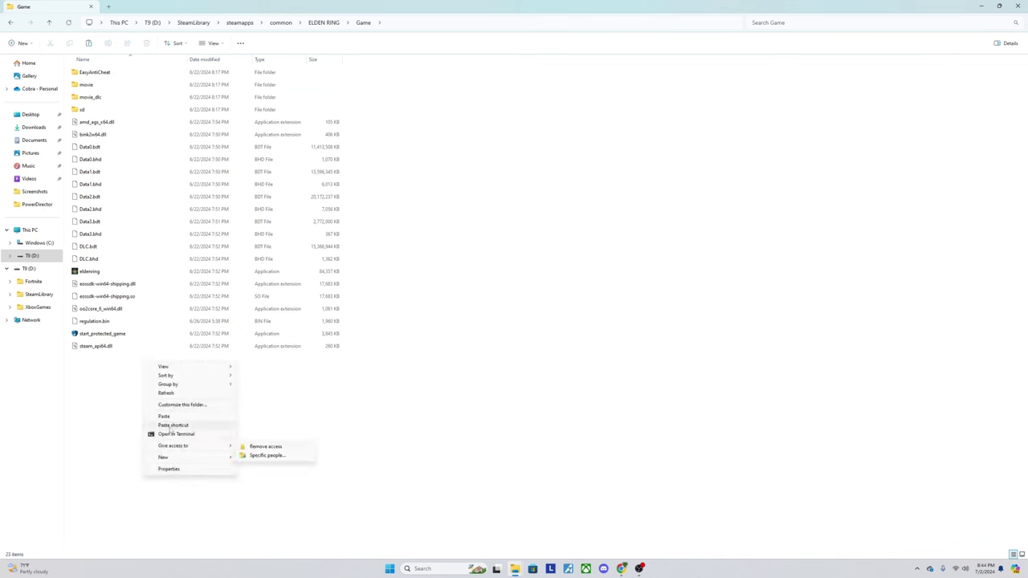
click(167, 418)
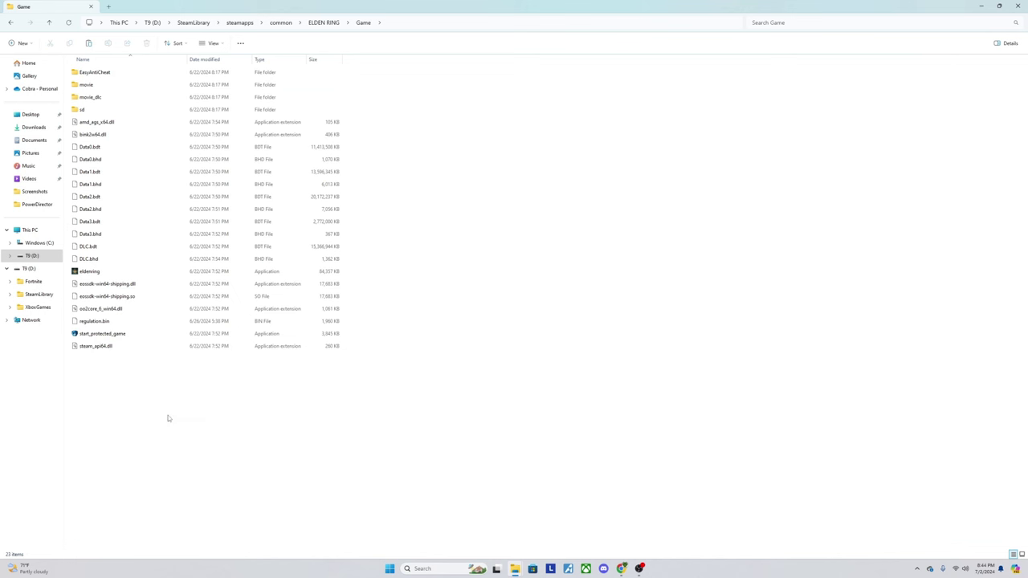
click(115, 391)
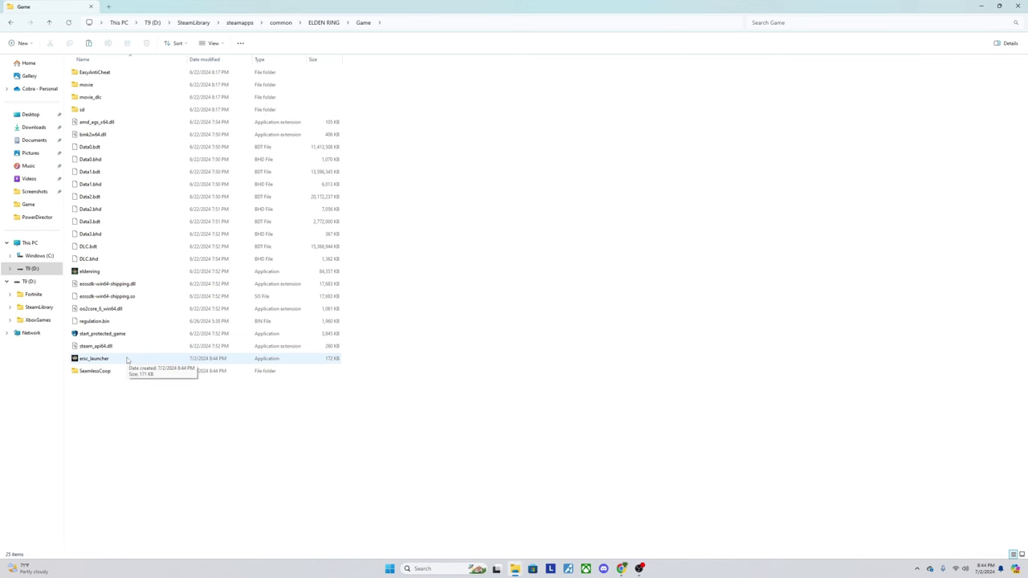
Run ersc_launcher, dismiss its password error, and open SeamlessCoop's ersc_settings file.
double_click(127, 360)
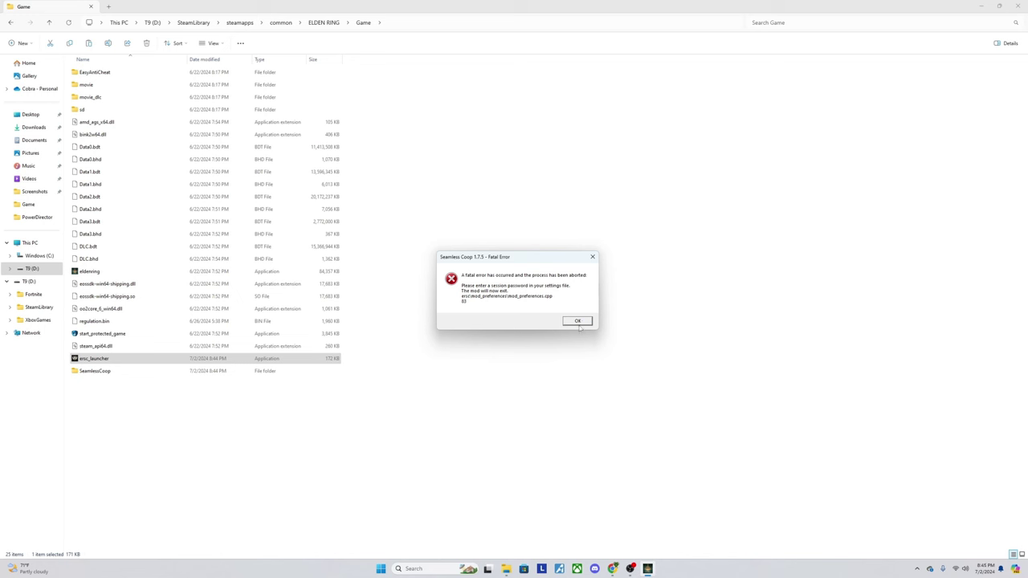
click(578, 322)
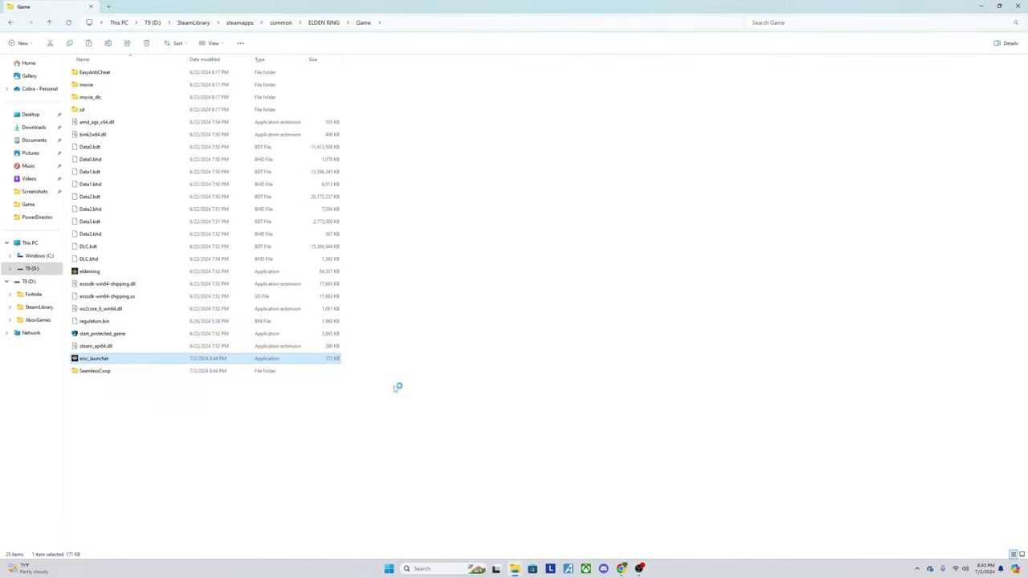
click(104, 373)
double_click(104, 372)
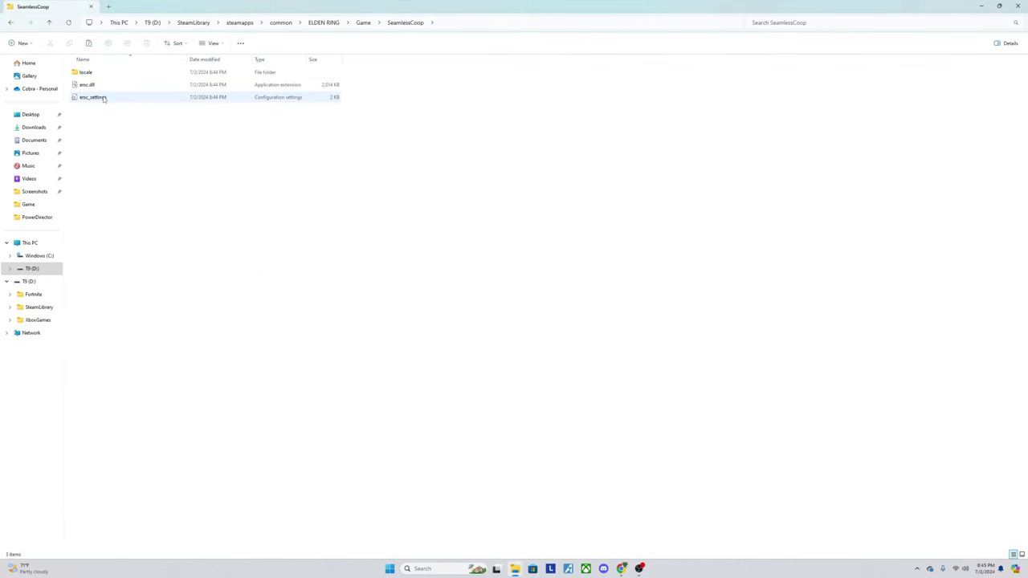
mouse_move(93, 98)
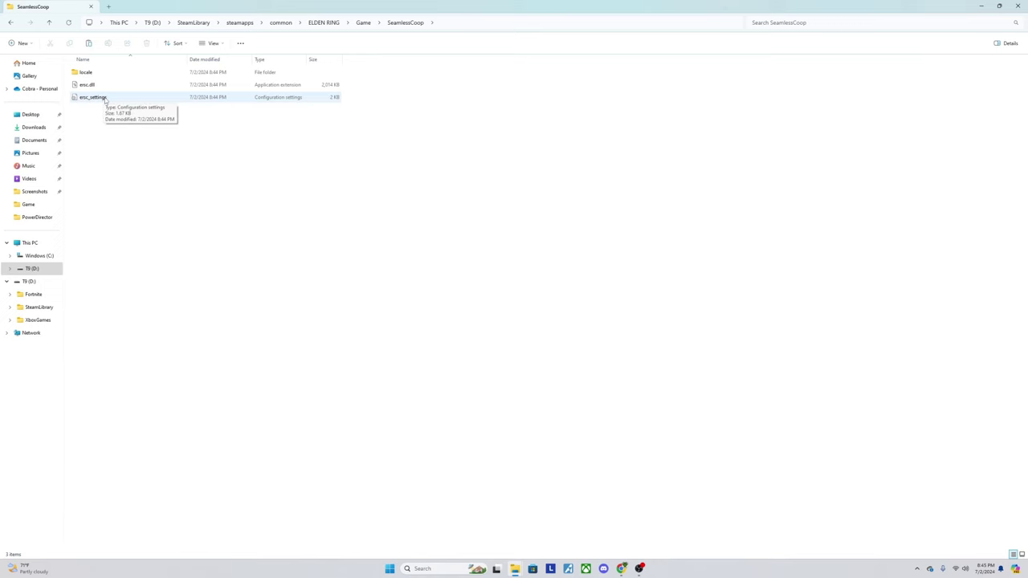
double_click(104, 98)
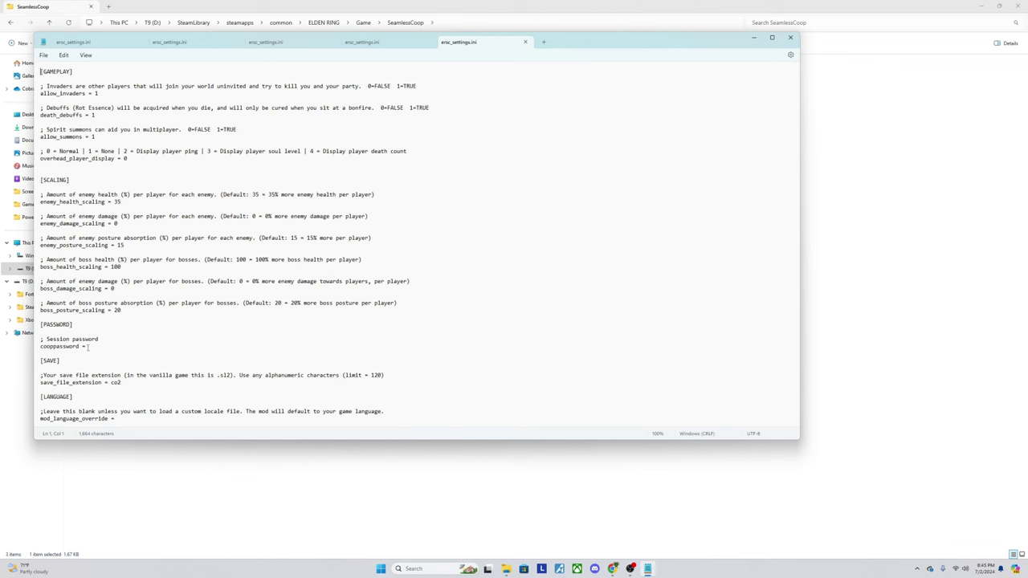
click(96, 346)
click(43, 55)
click(57, 112)
click(46, 71)
click(59, 109)
Close Notepad, return to the Game folder, and select ersc_launcher.
click(790, 37)
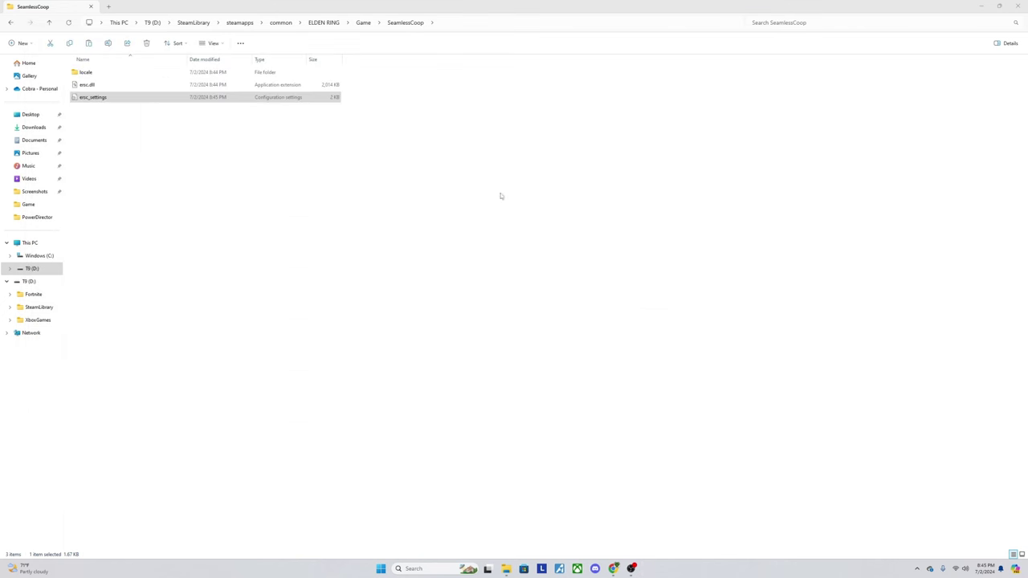
click(10, 22)
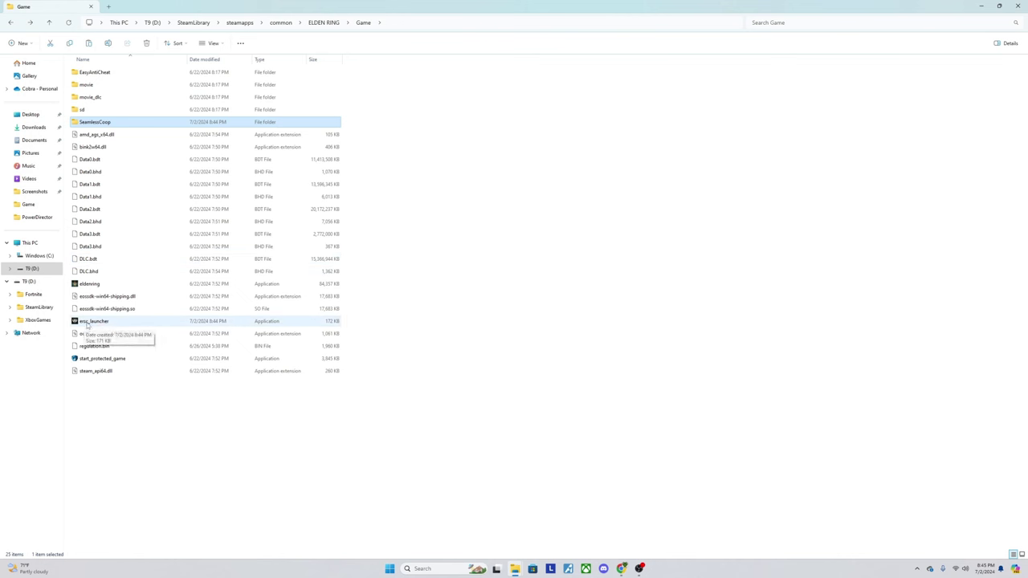
click(90, 322)
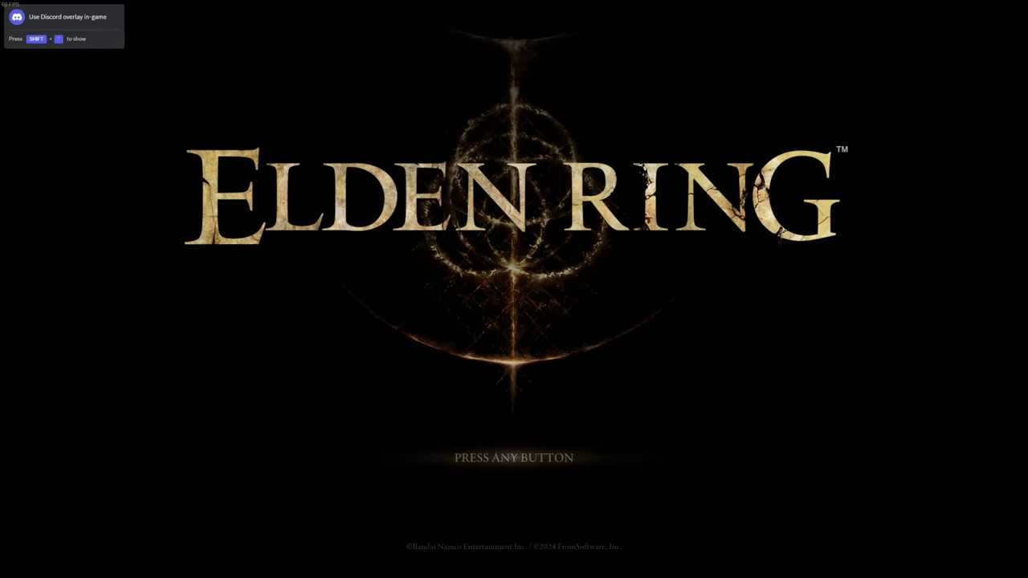
key(Return)
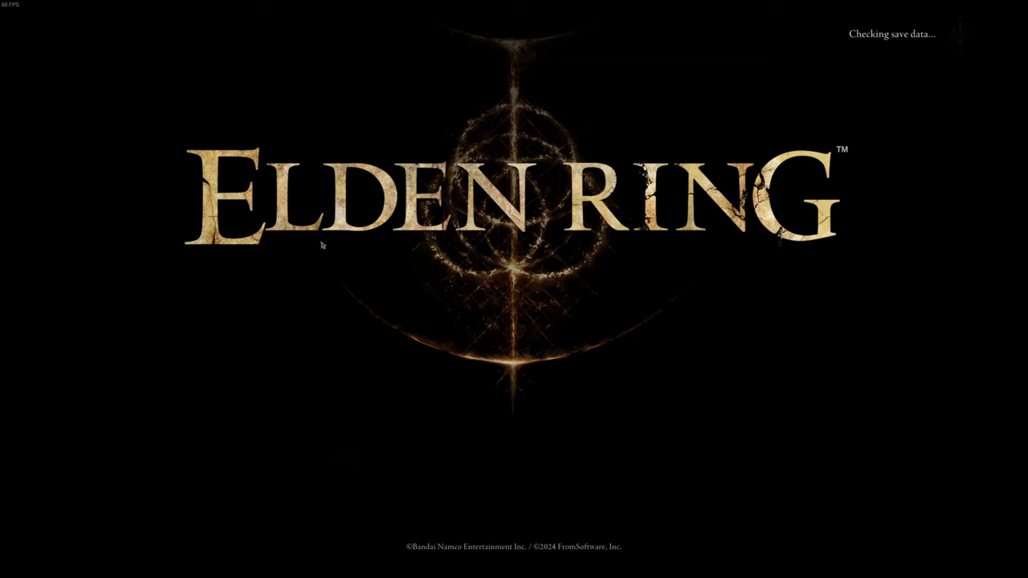
click(530, 327)
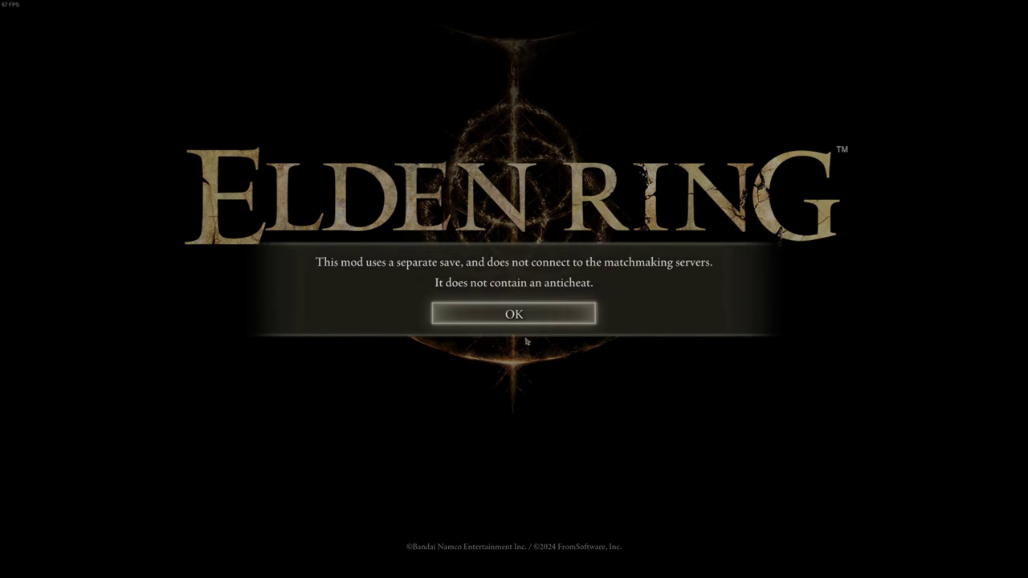
click(524, 318)
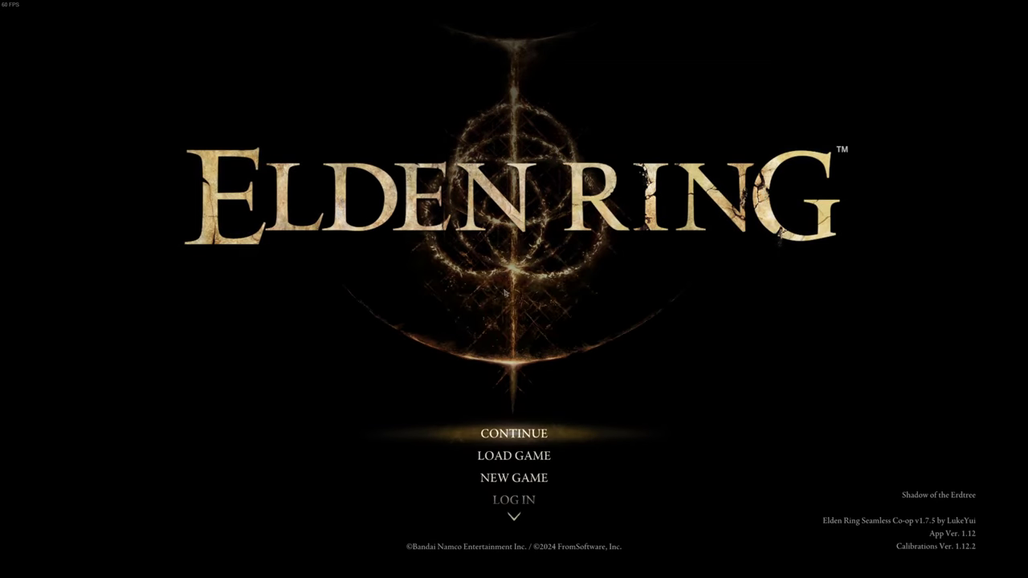
click(529, 455)
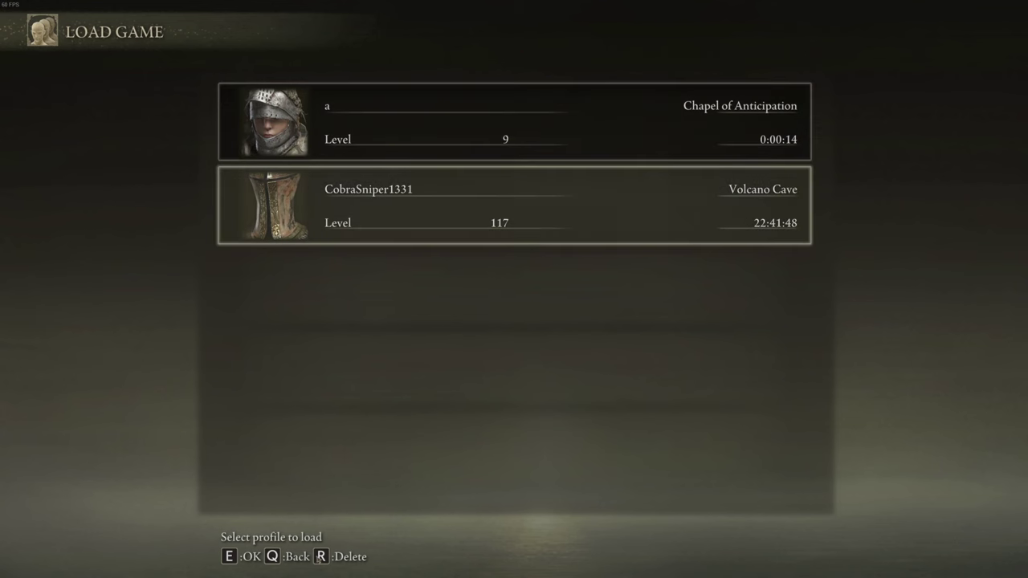
click(277, 562)
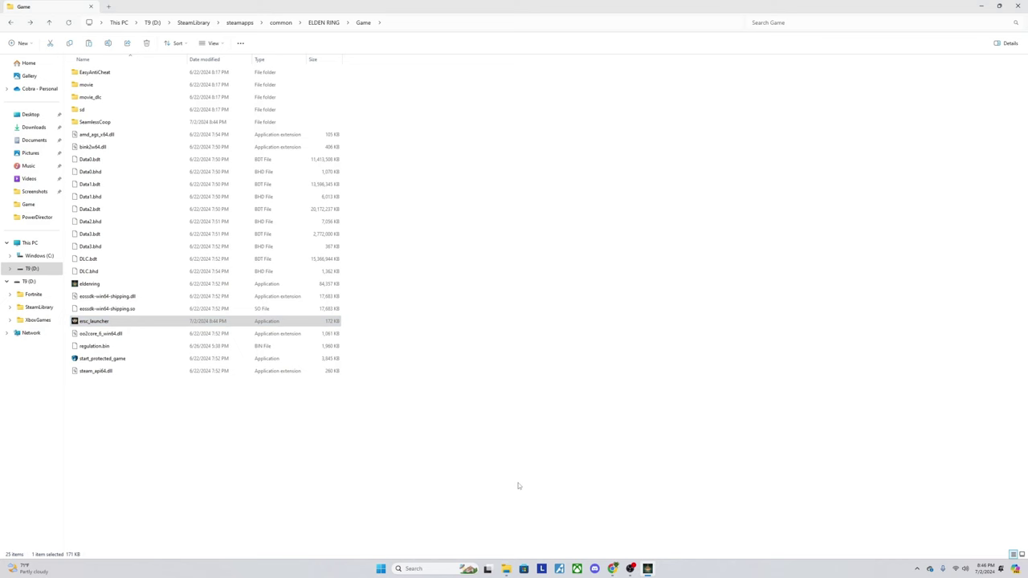
click(141, 402)
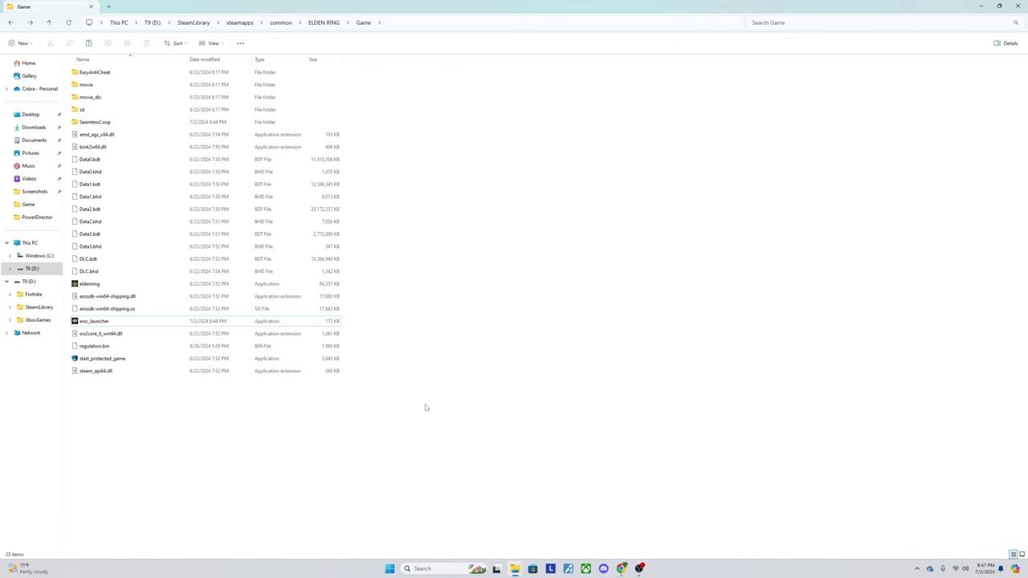
Download EldenRingSaveCopy.exe from the EldenRingSaveCopier v0.0.3-alpha GitHub release.
click(622, 569)
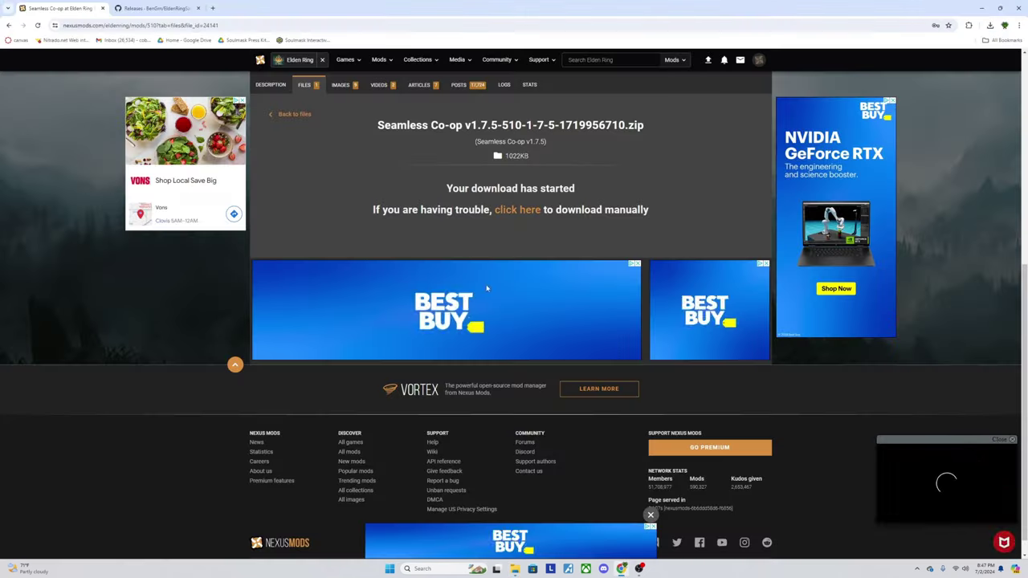
click(163, 11)
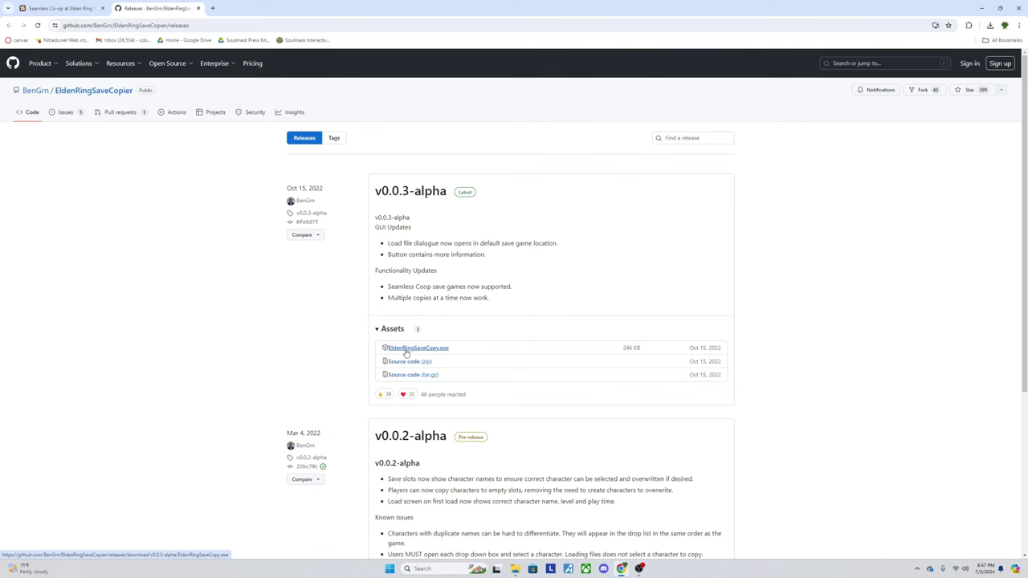
click(406, 350)
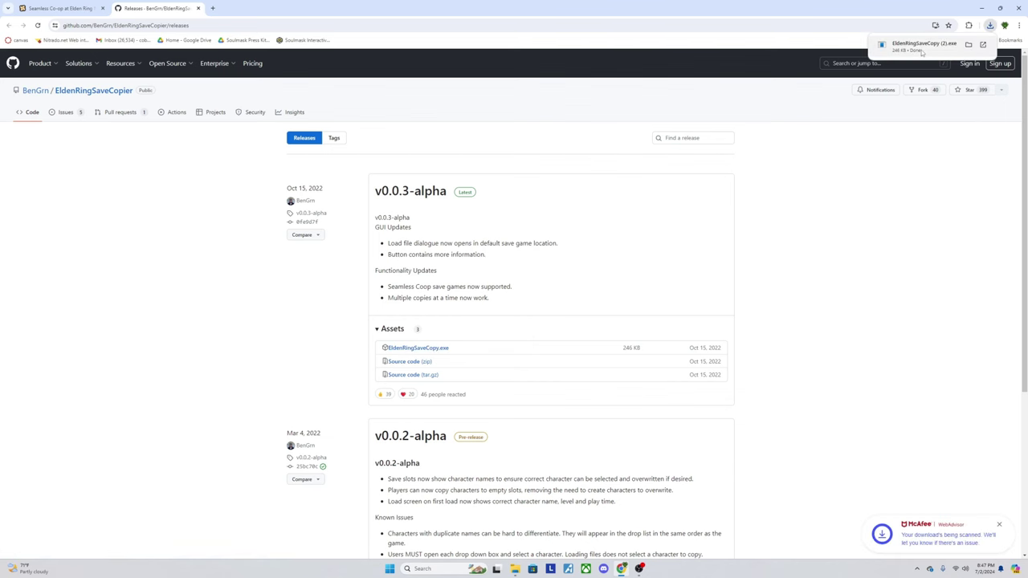
Launch EldenRingSaveCopy, drag its window left, and browse for the source save.
click(922, 48)
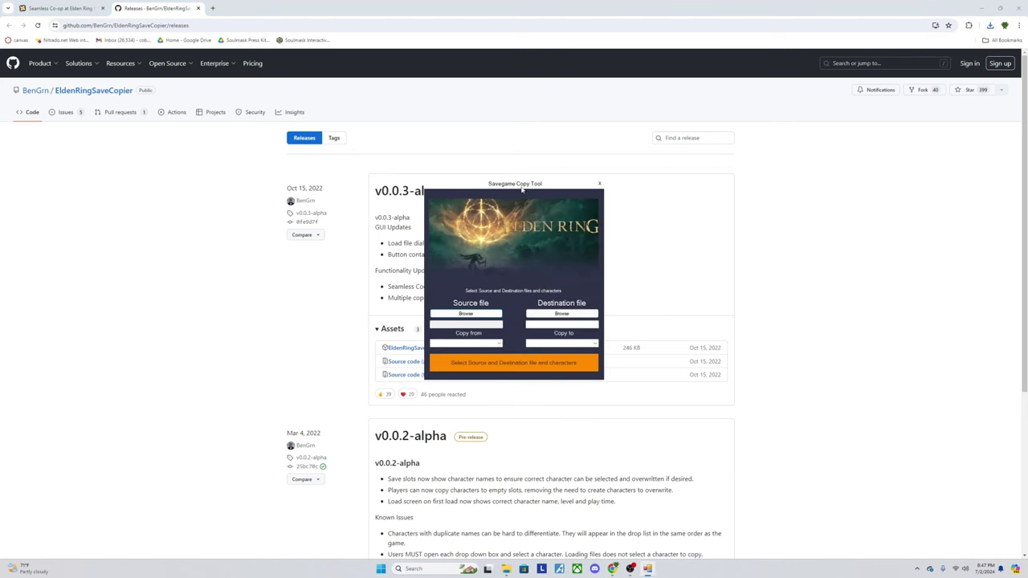
mouse_move(522, 190)
mouse_down()
mouse_move(444, 220)
mouse_move(208, 247)
mouse_up()
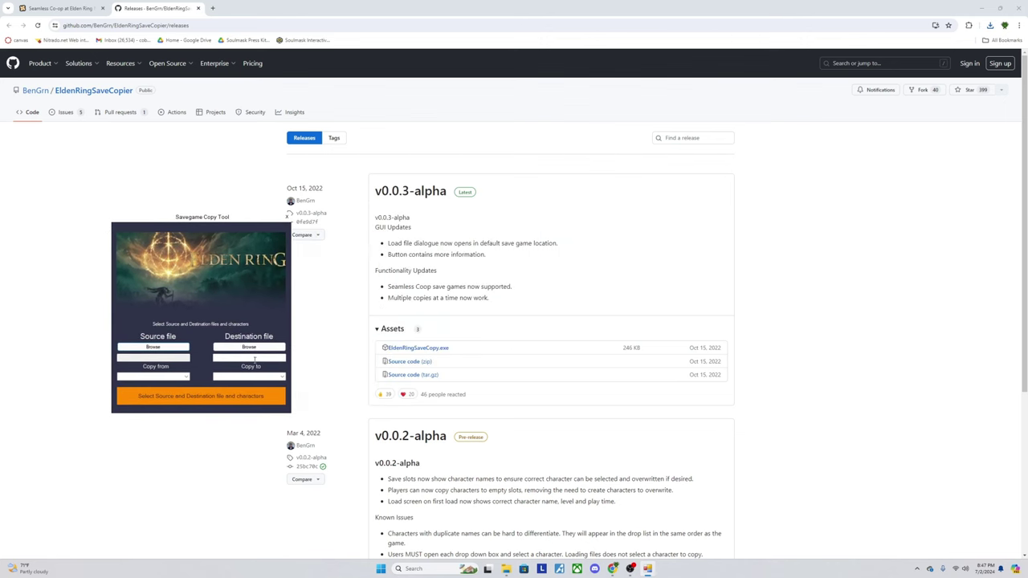
click(152, 349)
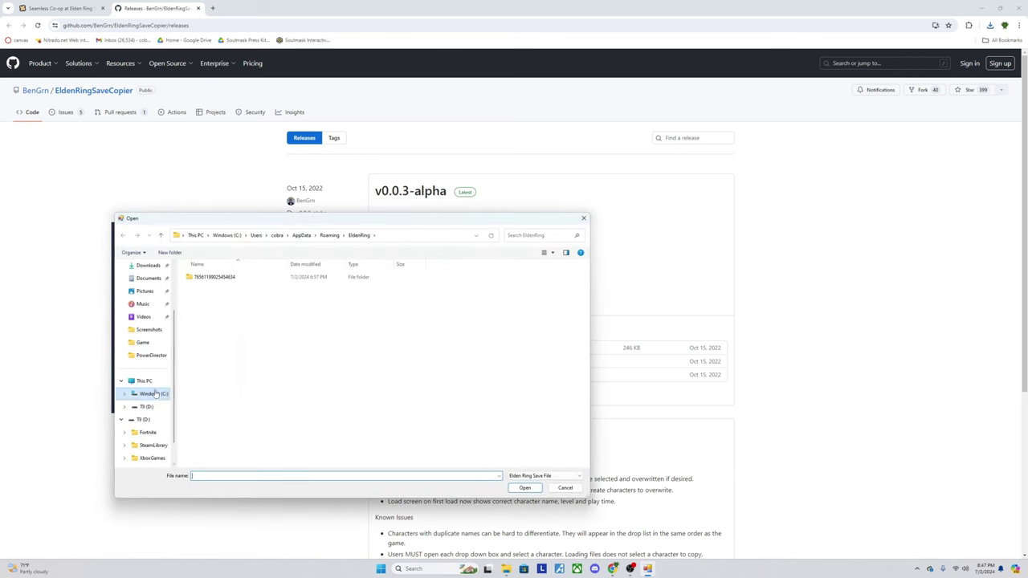
Load ER0000.sl2 from the Steam ID save folder as the source file.
double_click(234, 279)
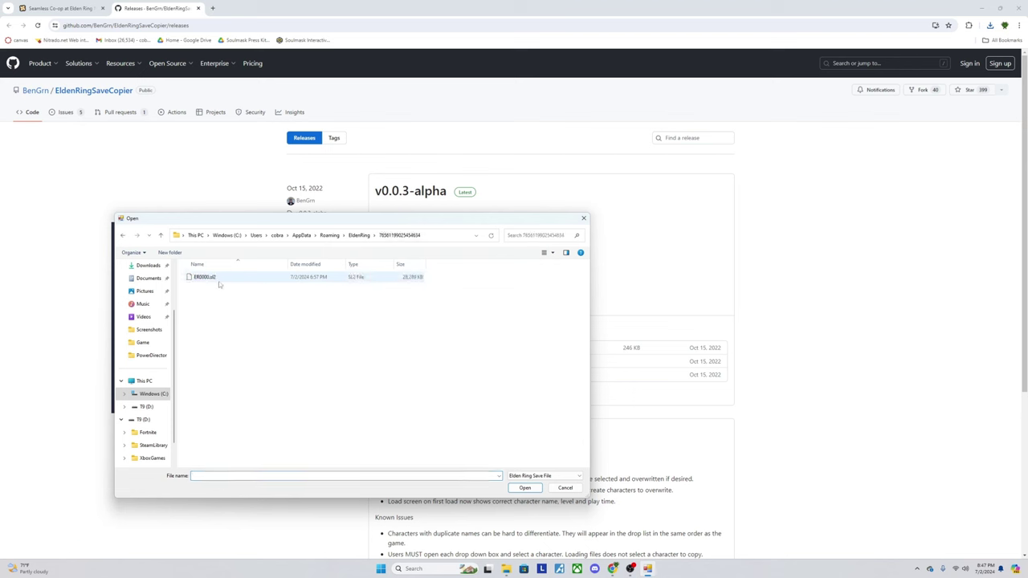
click(215, 278)
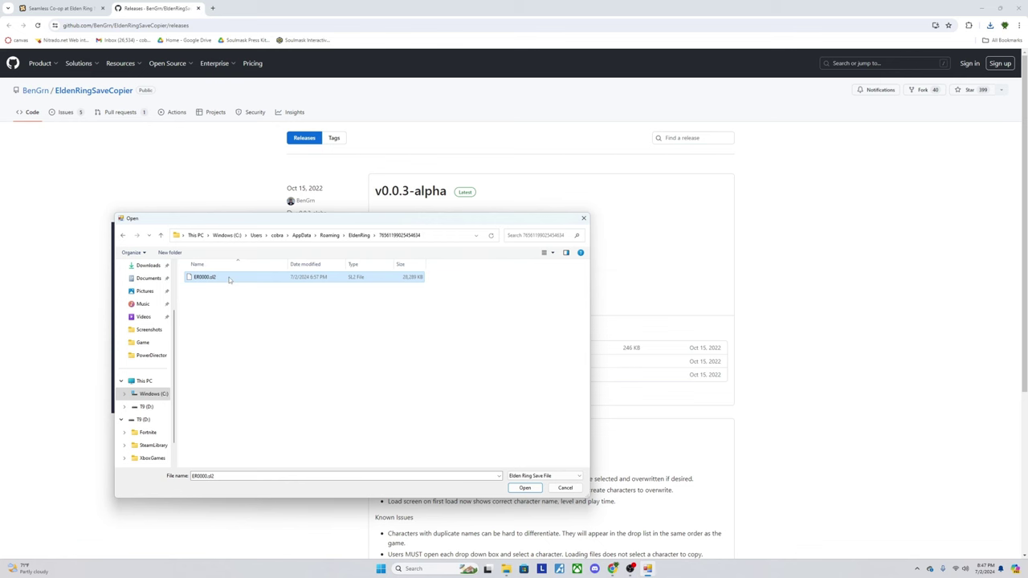
click(229, 279)
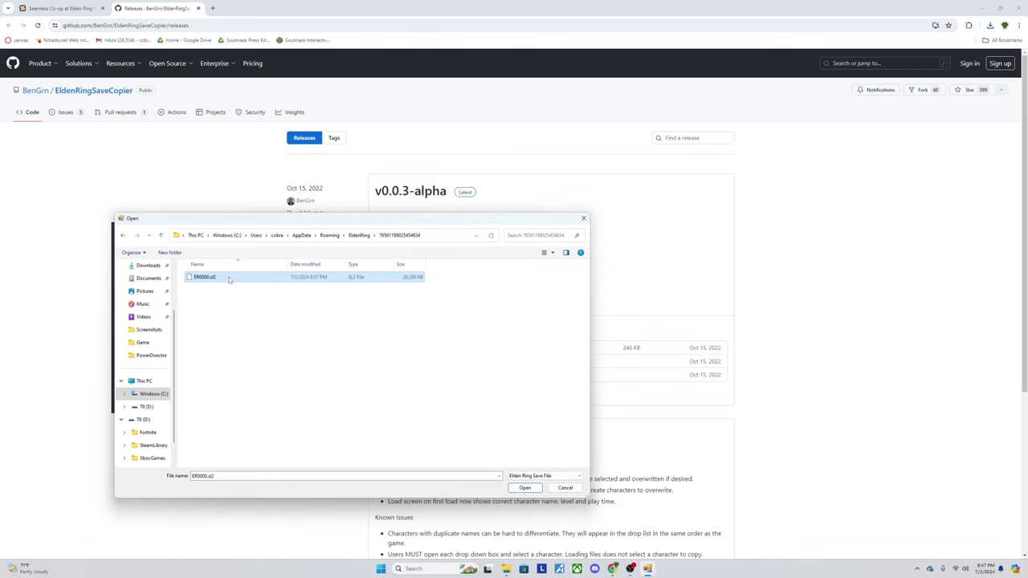
click(522, 489)
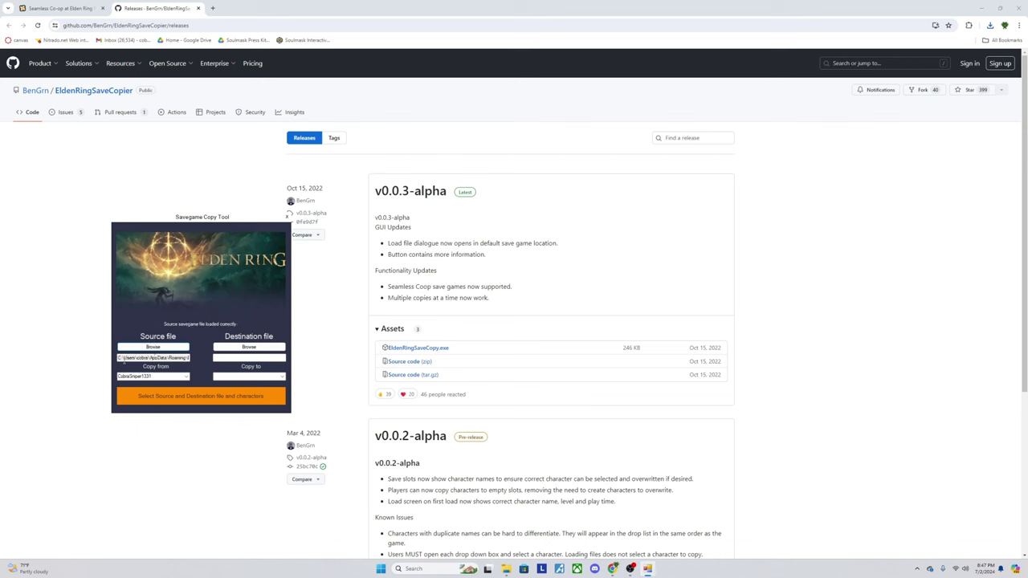
Pick the character to copy from and browse for the destination save.
click(183, 377)
click(163, 376)
click(185, 378)
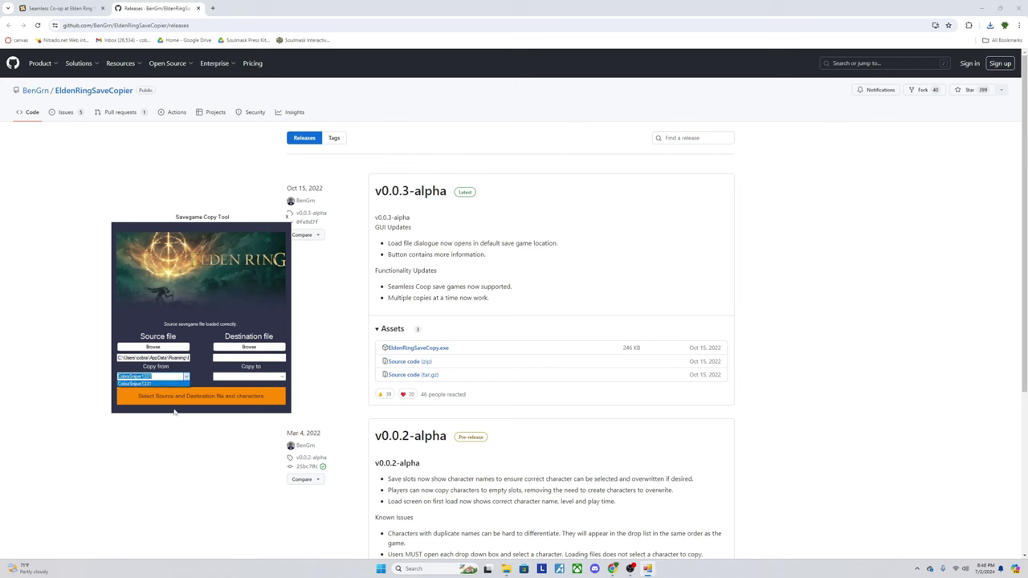
click(153, 383)
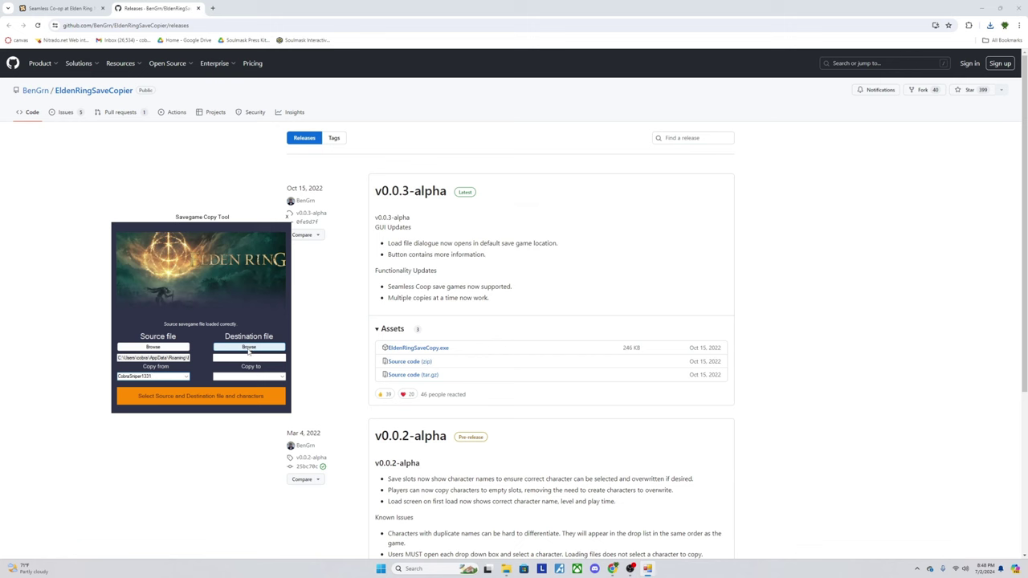
click(249, 349)
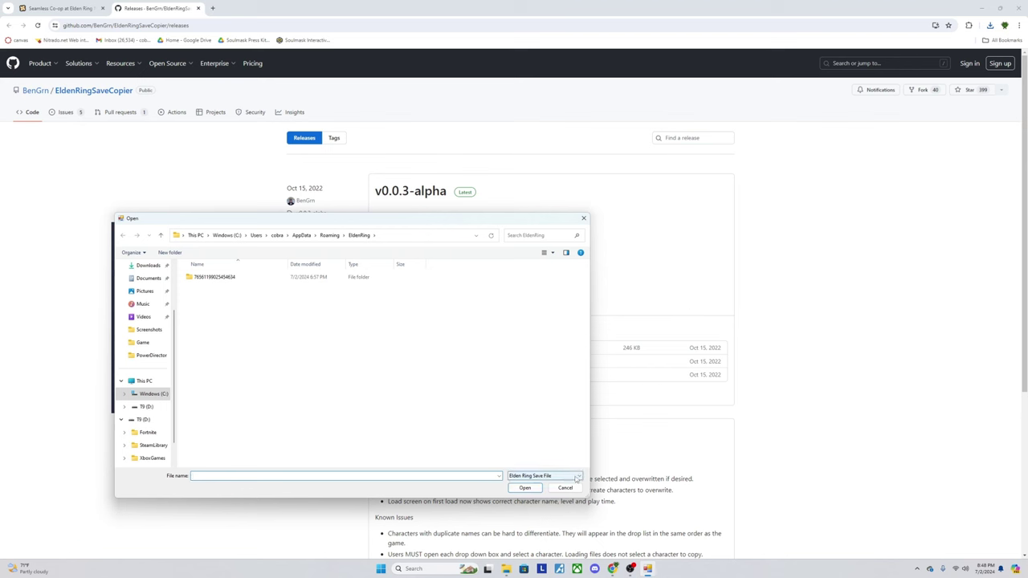
Filter for Elden Ring Coop Save Files and load ER0000.co2 as the destination.
click(576, 478)
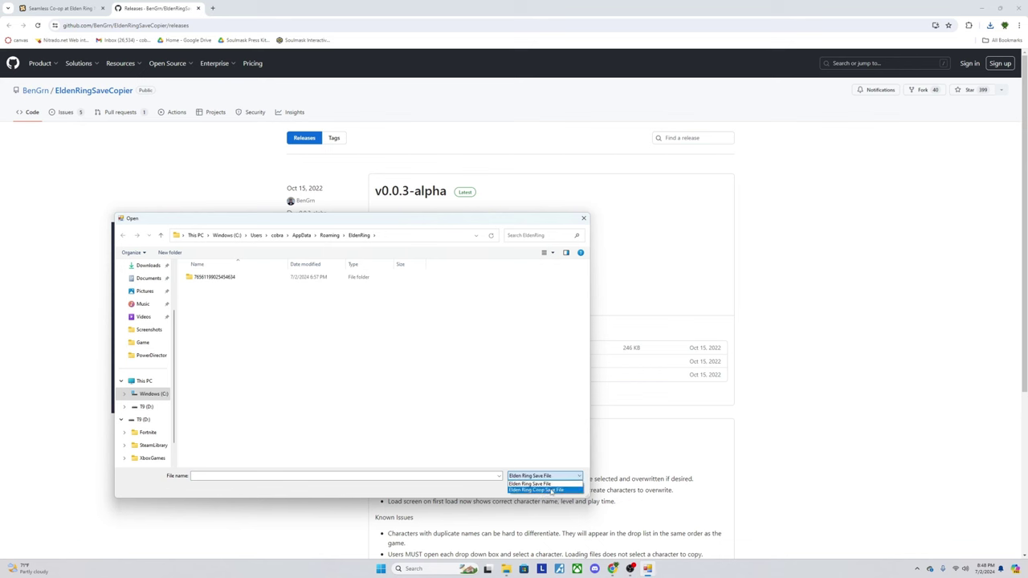
click(549, 490)
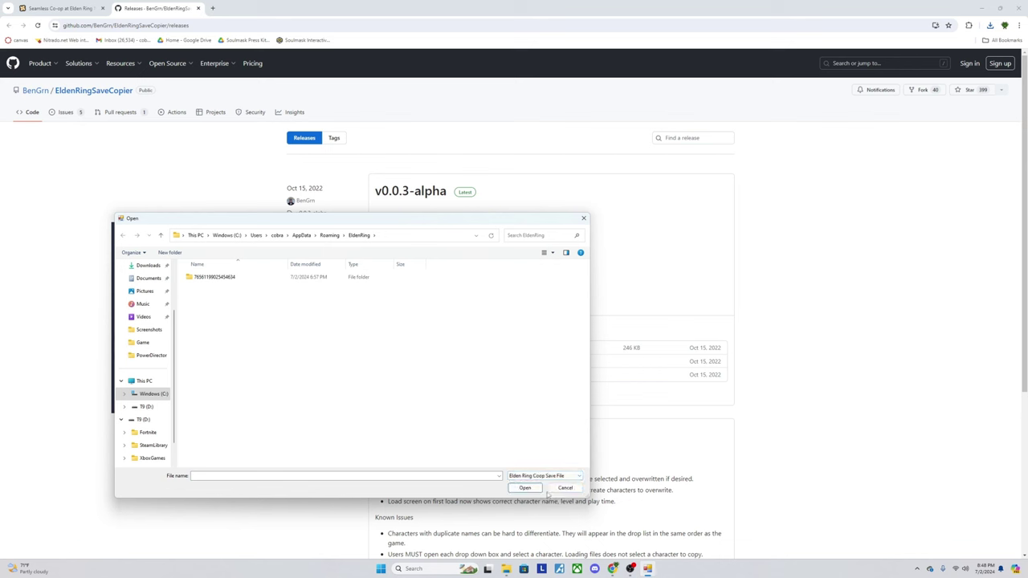
double_click(227, 279)
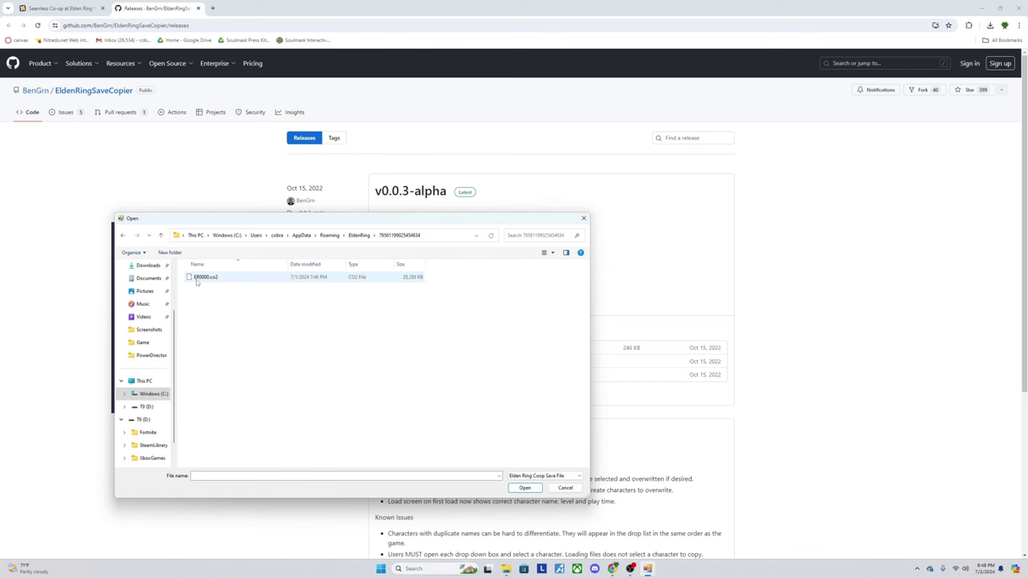
mouse_move(212, 279)
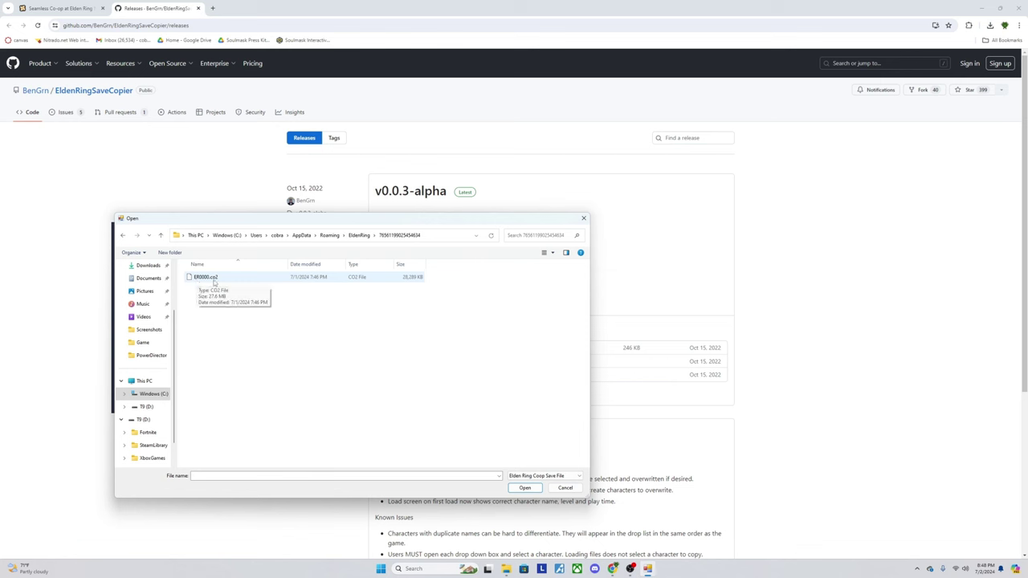
click(220, 280)
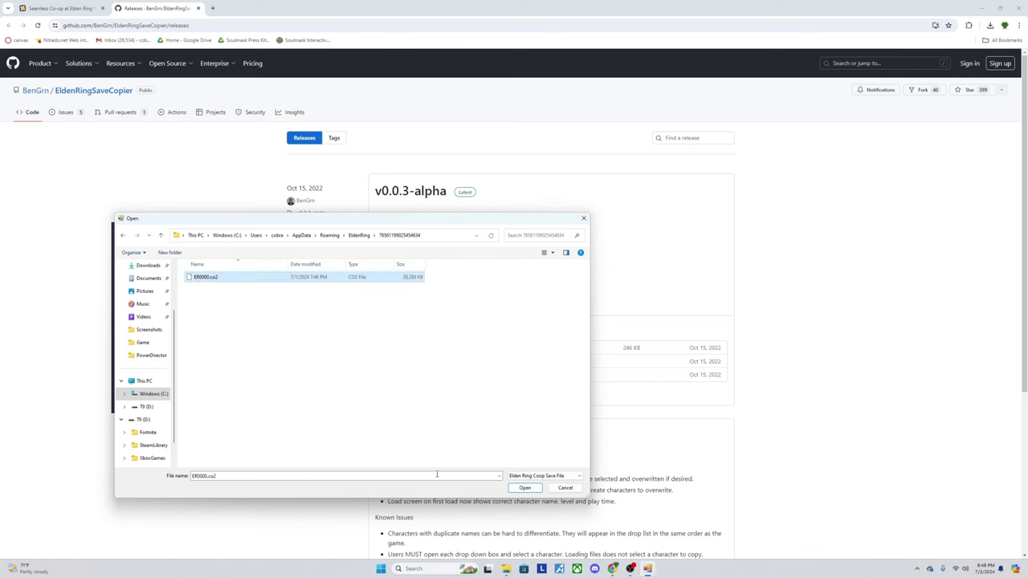
click(524, 488)
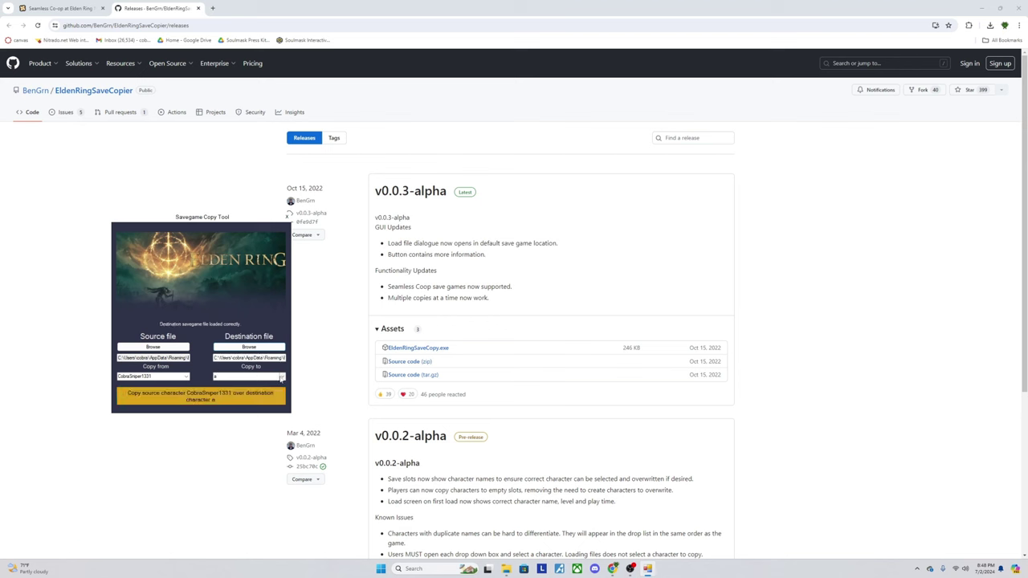
click(281, 377)
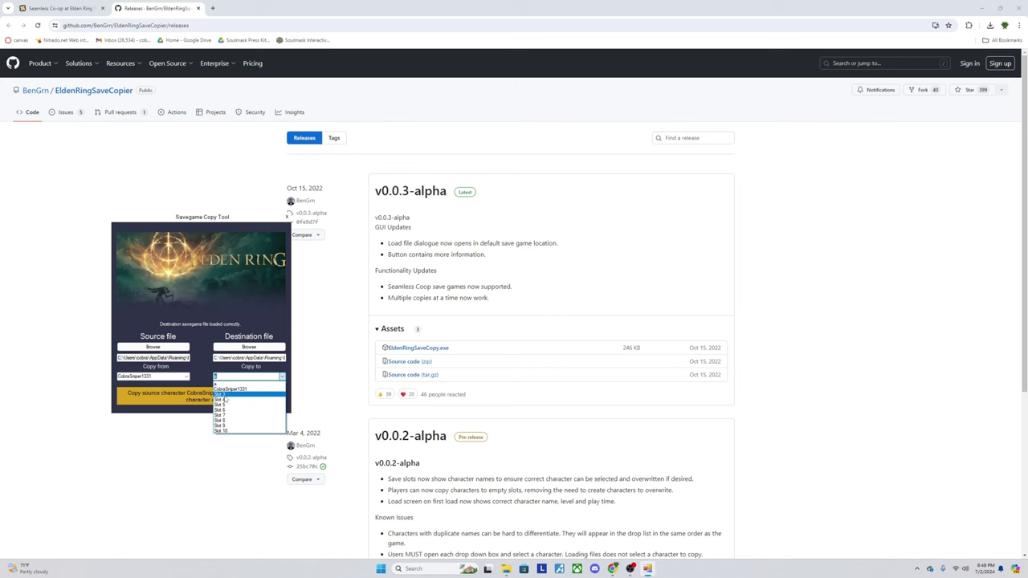
Copy the character into co-op save Slot 3, then close the Savegame Copy Tool.
click(225, 397)
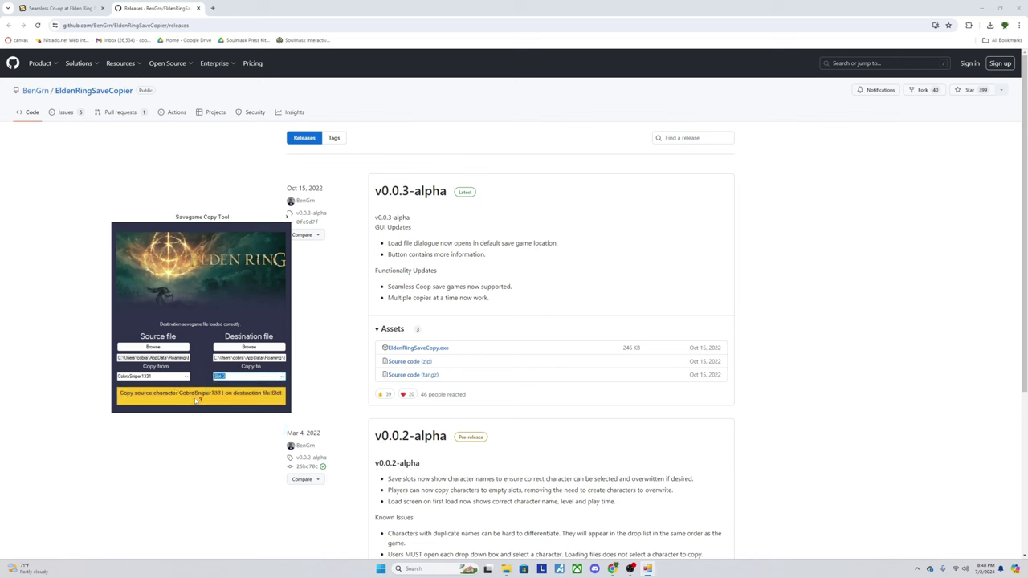
click(197, 399)
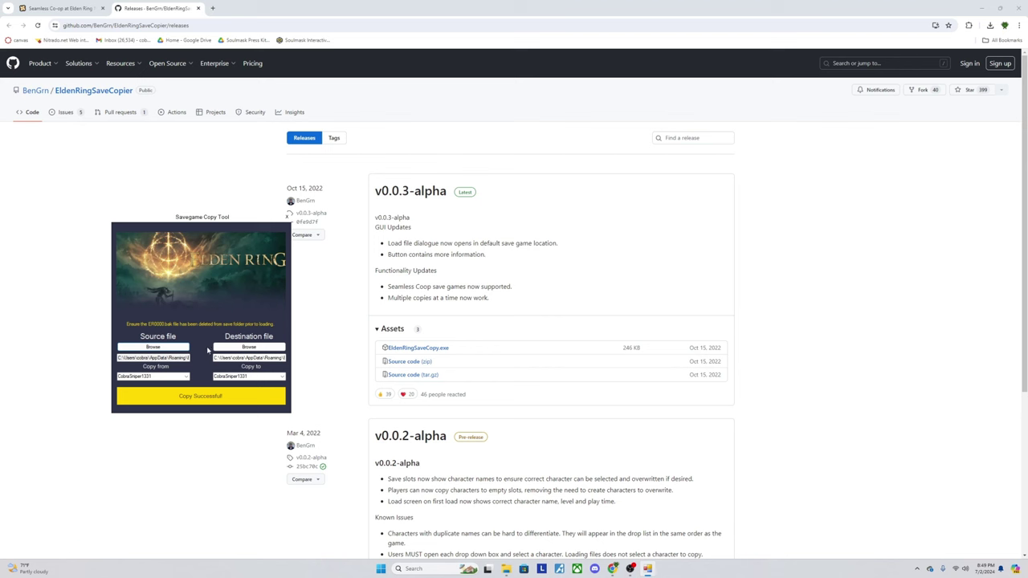
click(286, 217)
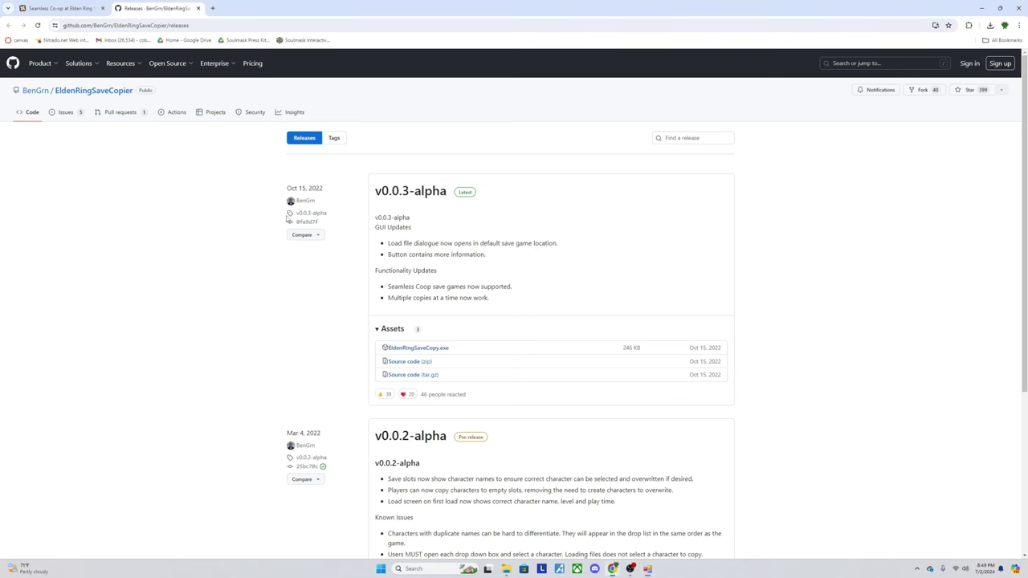
mouse_move(515, 568)
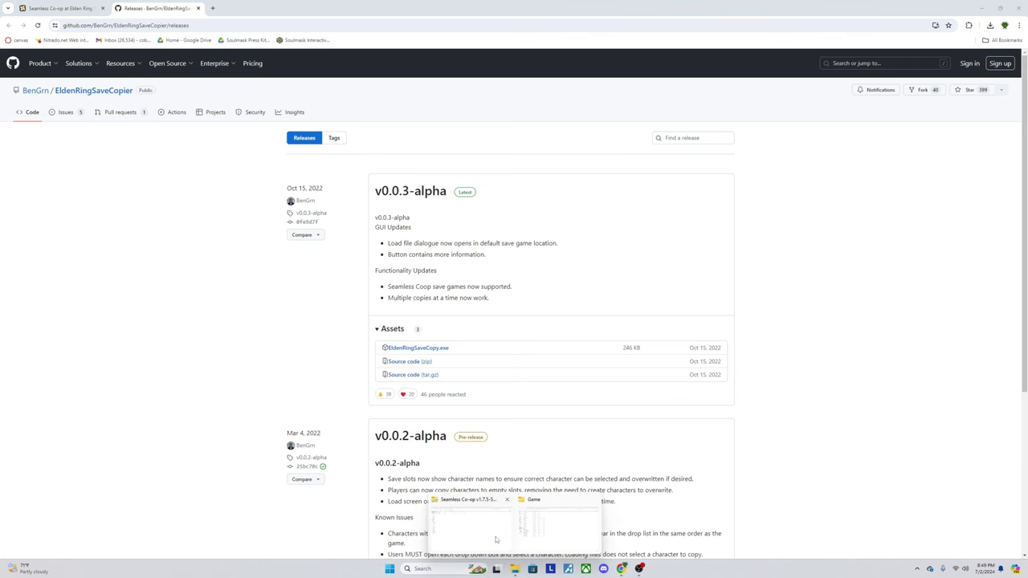
Look through the SeamlessCoop and locale folders in the Seamless Co-op window.
click(496, 539)
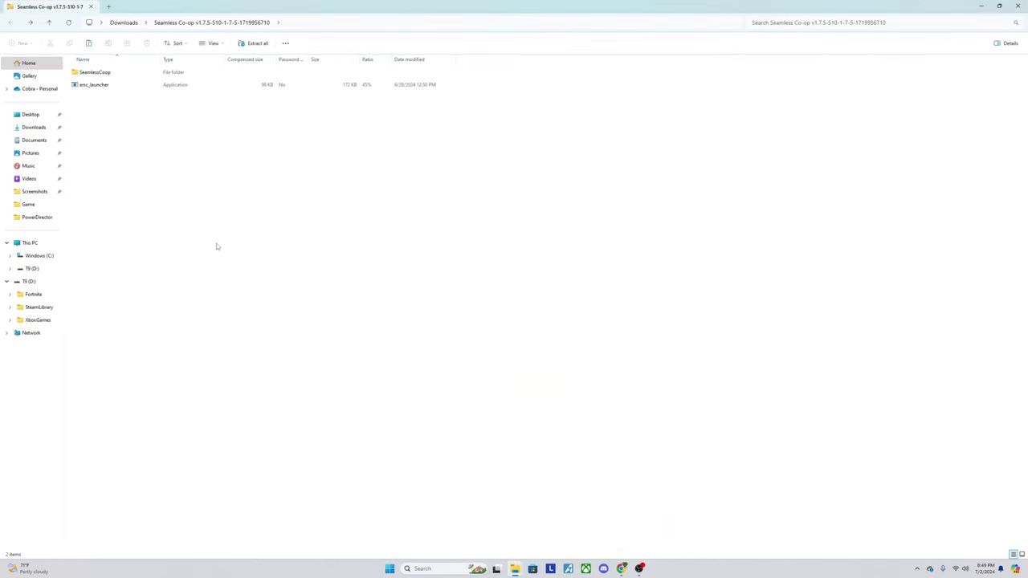
double_click(94, 72)
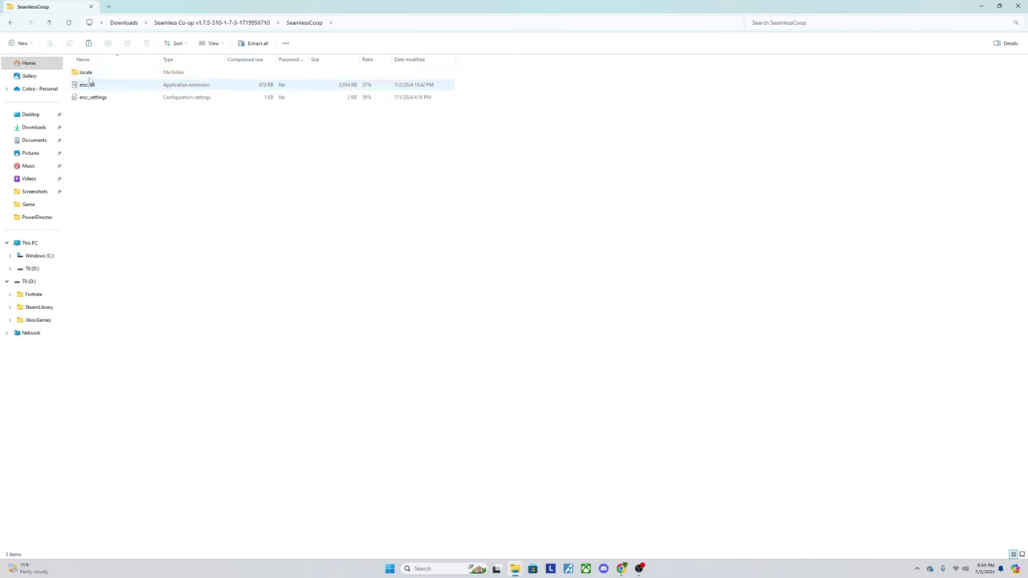
double_click(86, 73)
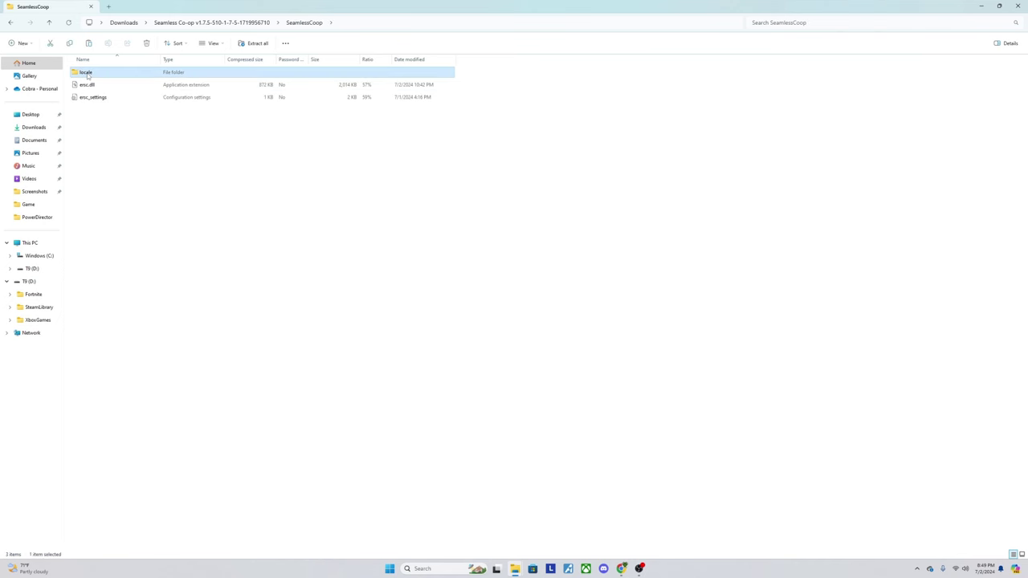
click(10, 22)
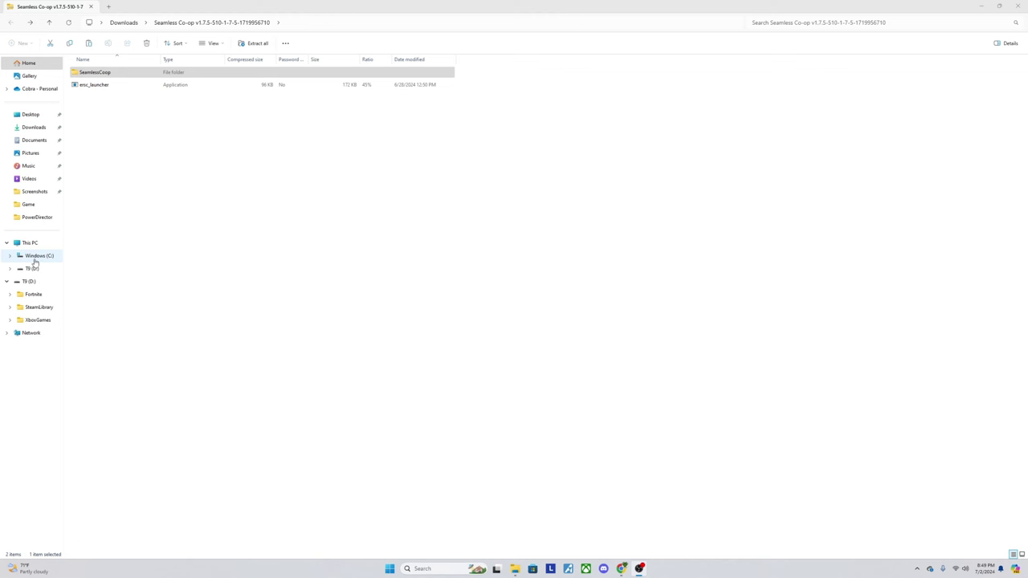
Browse C:\Users\<user>\AppData\Roaming to the EldenRing folder.
click(36, 258)
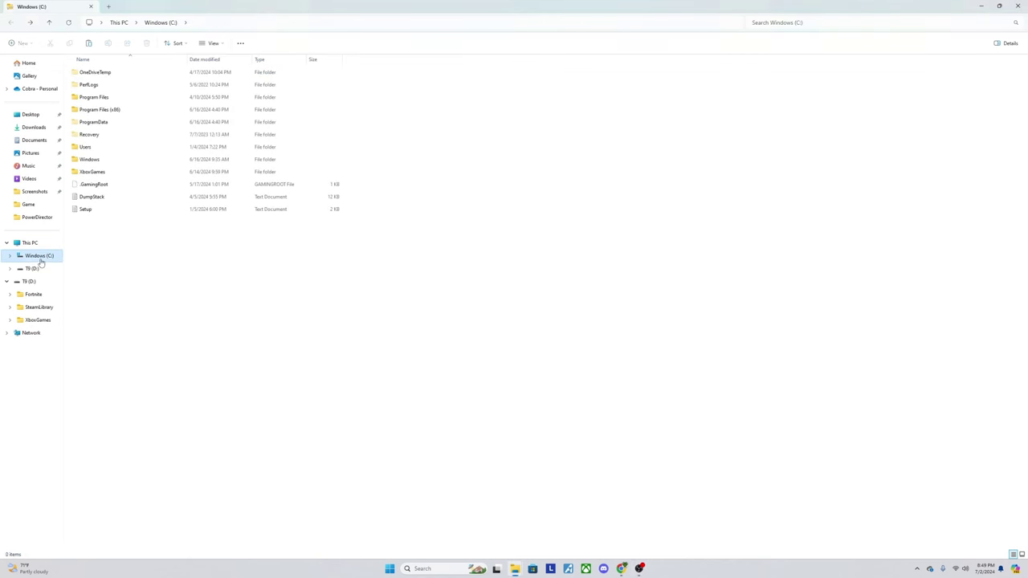
double_click(88, 147)
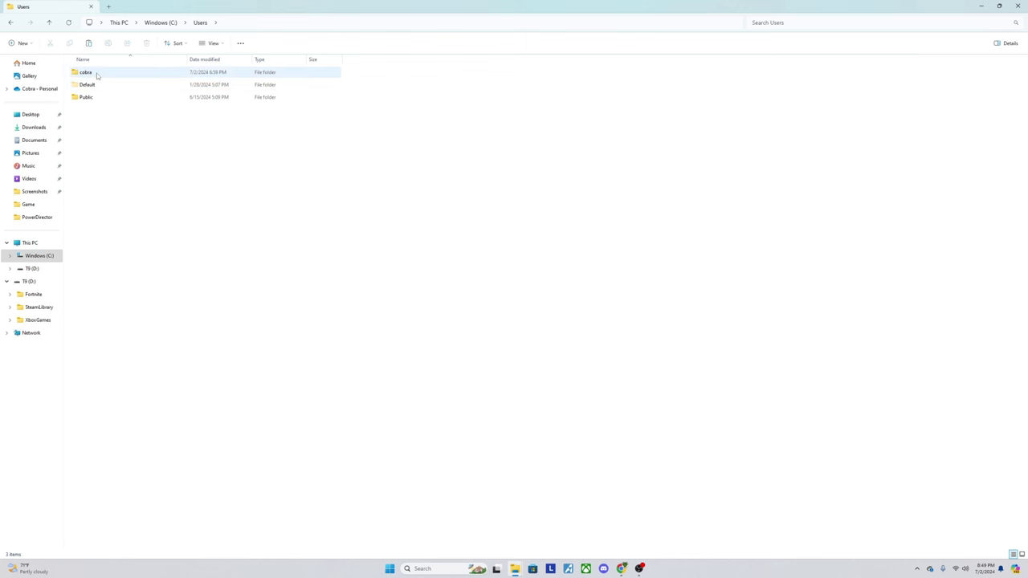
double_click(97, 76)
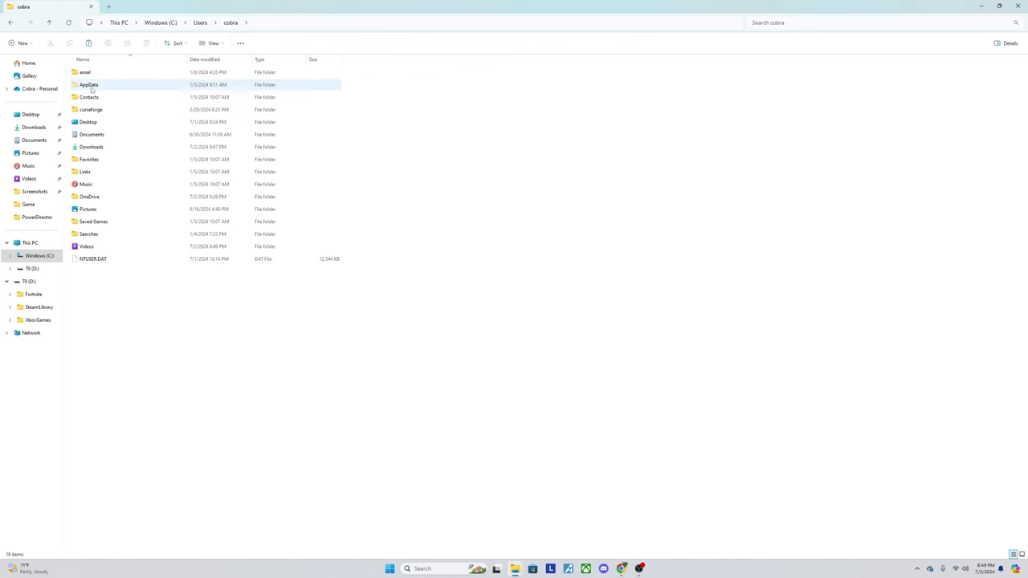
click(92, 87)
double_click(89, 86)
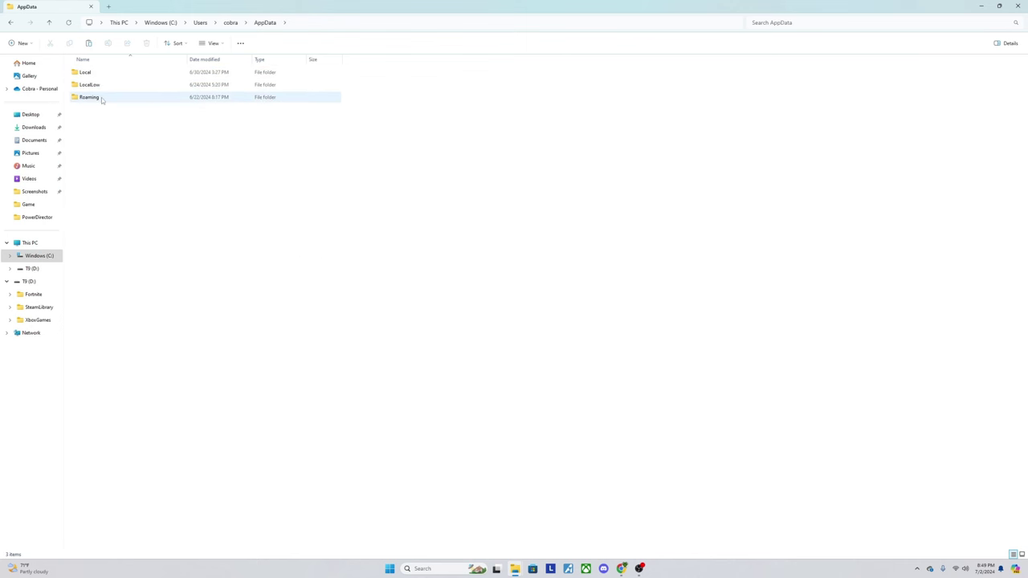
double_click(90, 97)
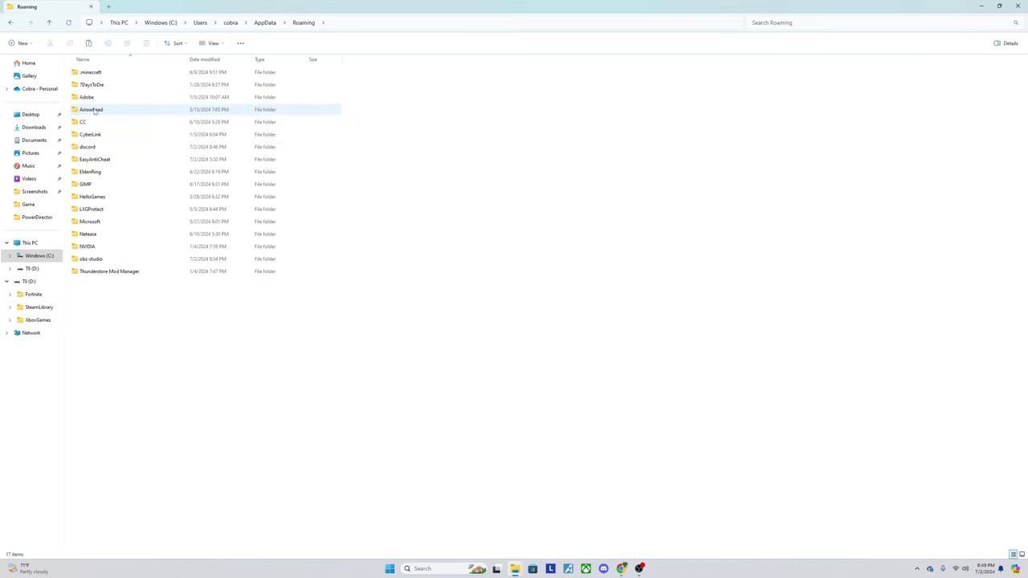
click(91, 172)
double_click(91, 172)
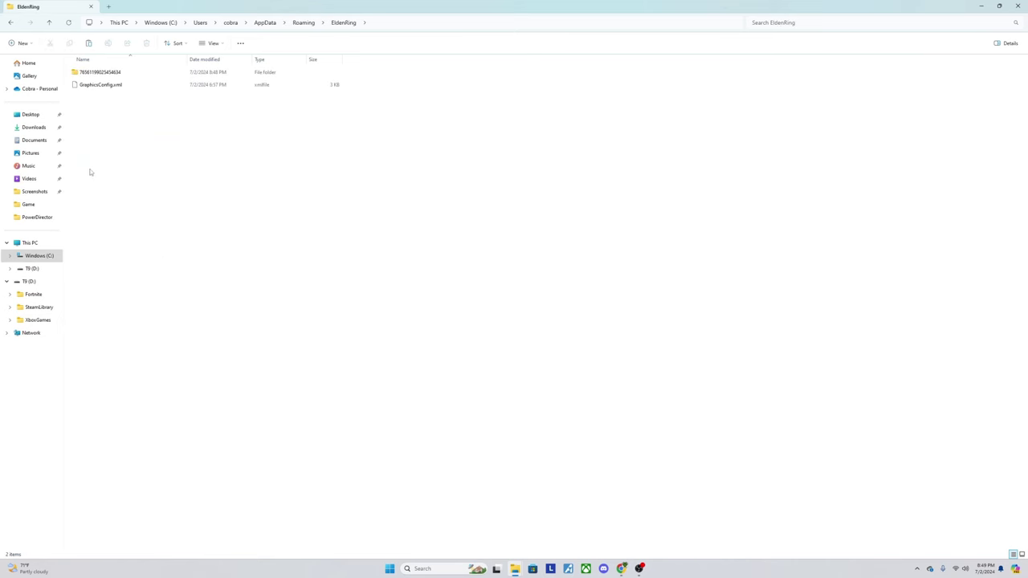
Delete ER0000.sl2.bak from the numbered save folder and close File Explorer.
click(109, 74)
double_click(108, 74)
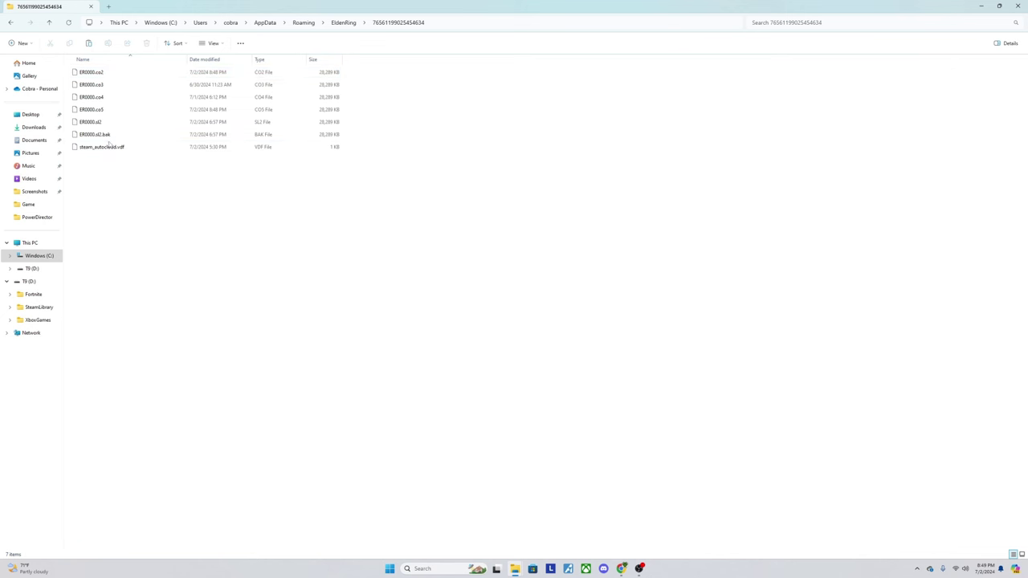
click(111, 137)
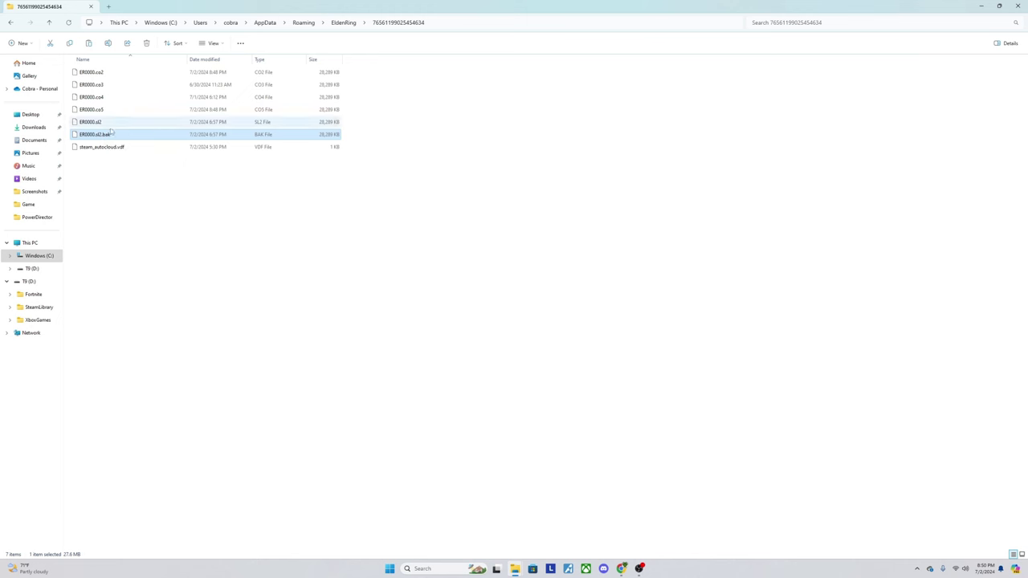
click(147, 44)
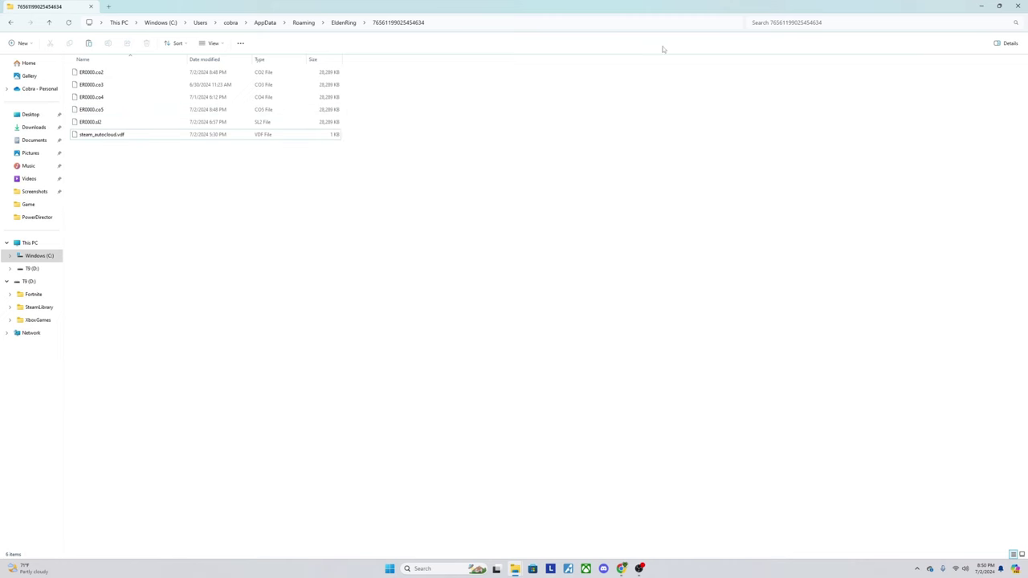
click(1018, 6)
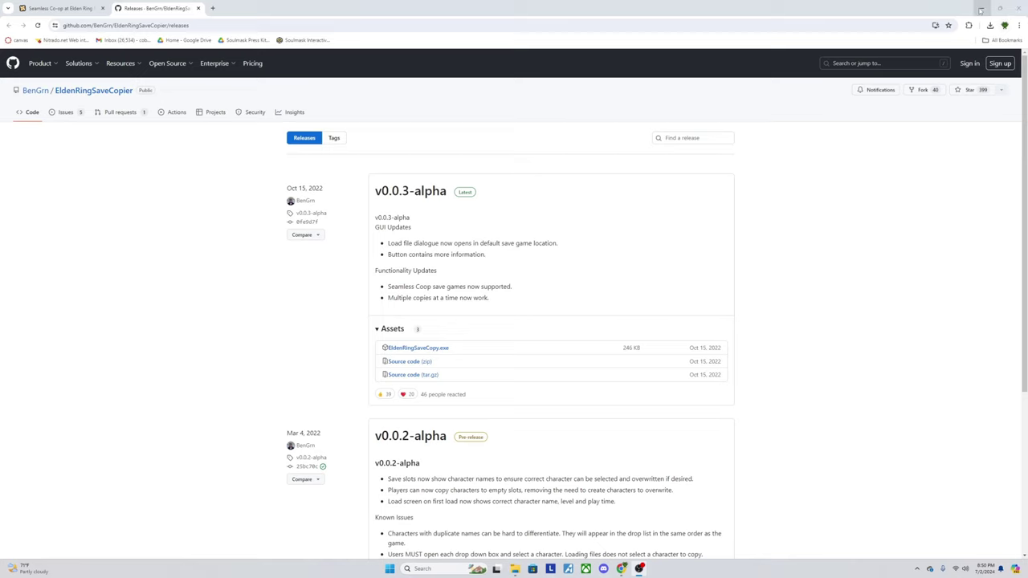
Clear old windows and browse to D:\SteamLibrary\steamapps\common\ELDEN RING\Game.
click(981, 7)
click(1017, 6)
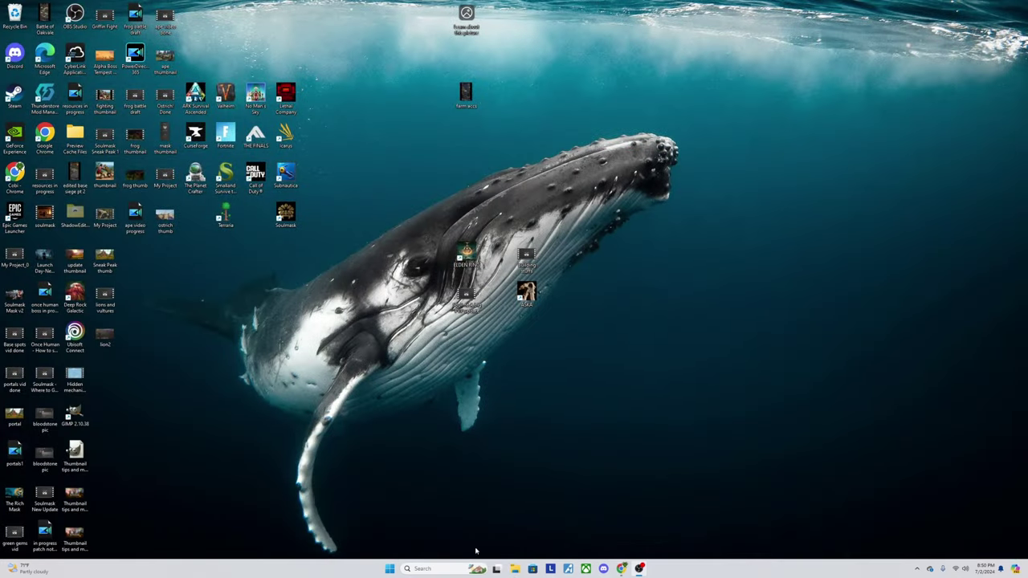
click(515, 569)
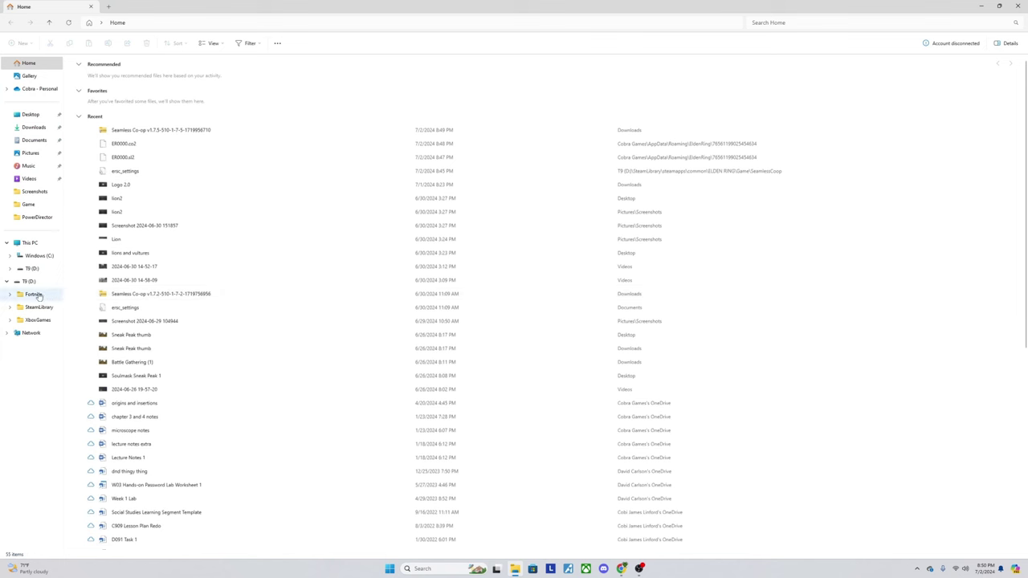
click(32, 268)
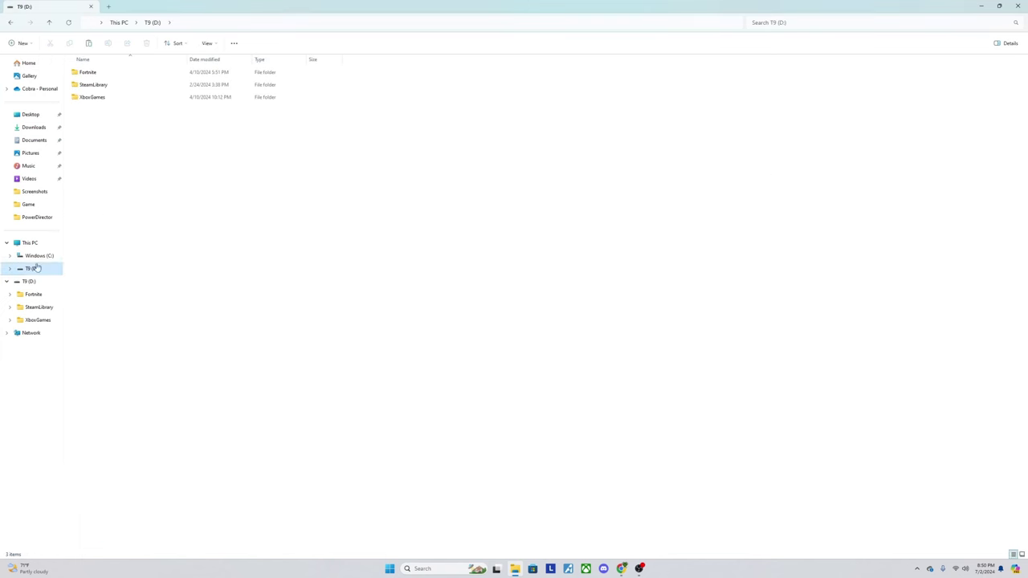
double_click(104, 85)
click(104, 74)
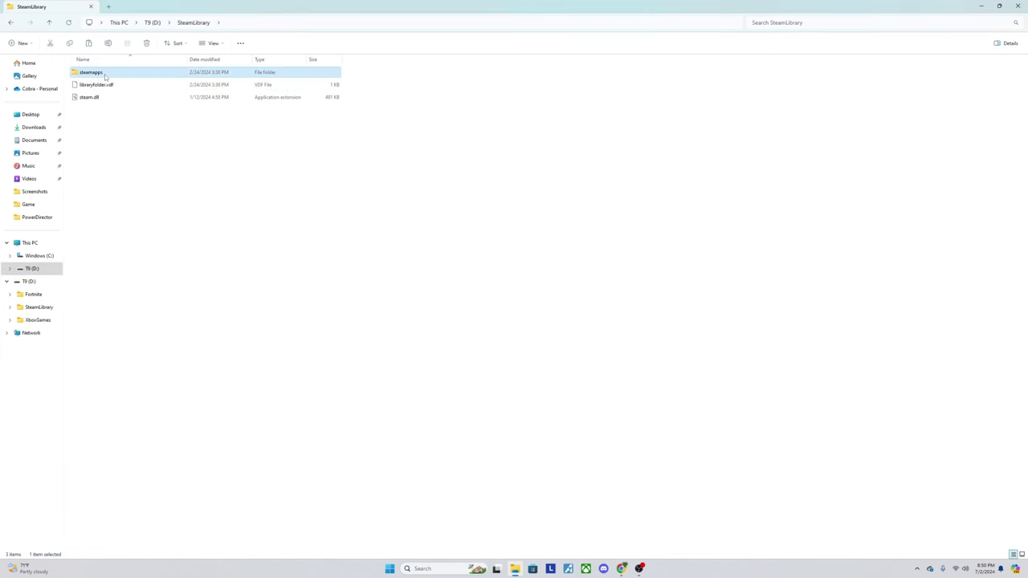
double_click(104, 76)
double_click(104, 74)
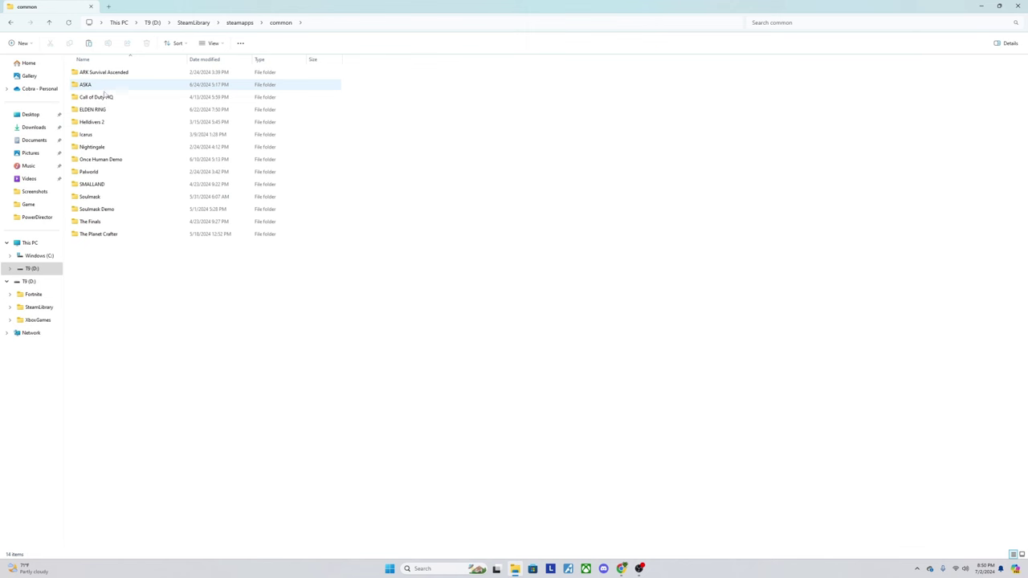
double_click(103, 109)
double_click(101, 74)
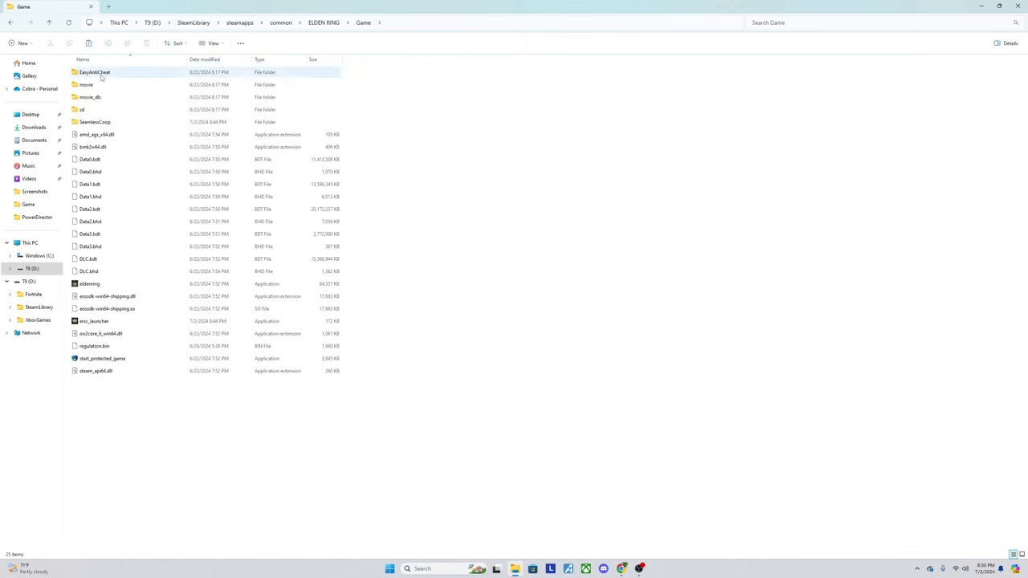
Create a shortcut to ersc_launcher via Show more options > Create shortcut.
click(109, 322)
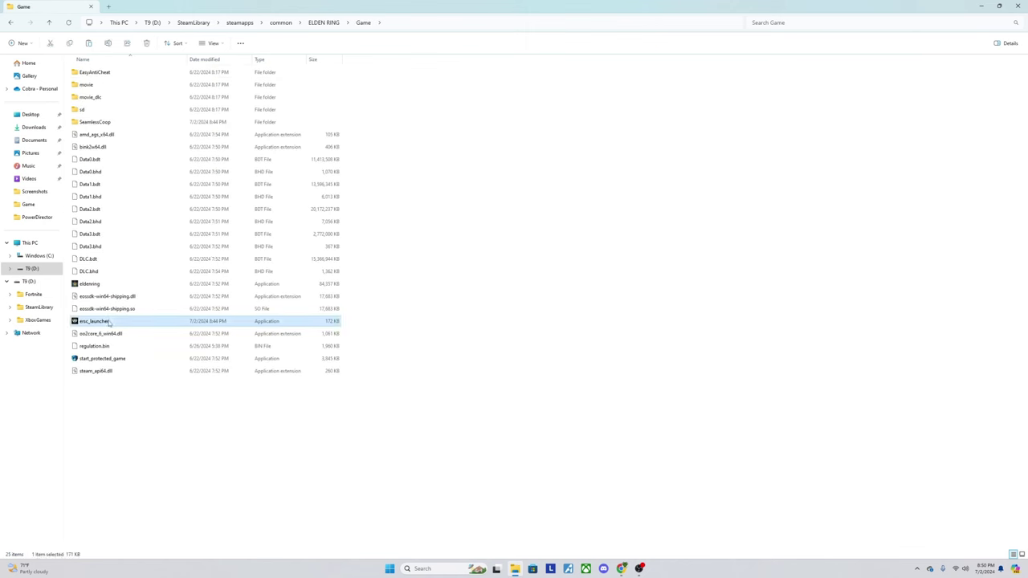
right_click(109, 322)
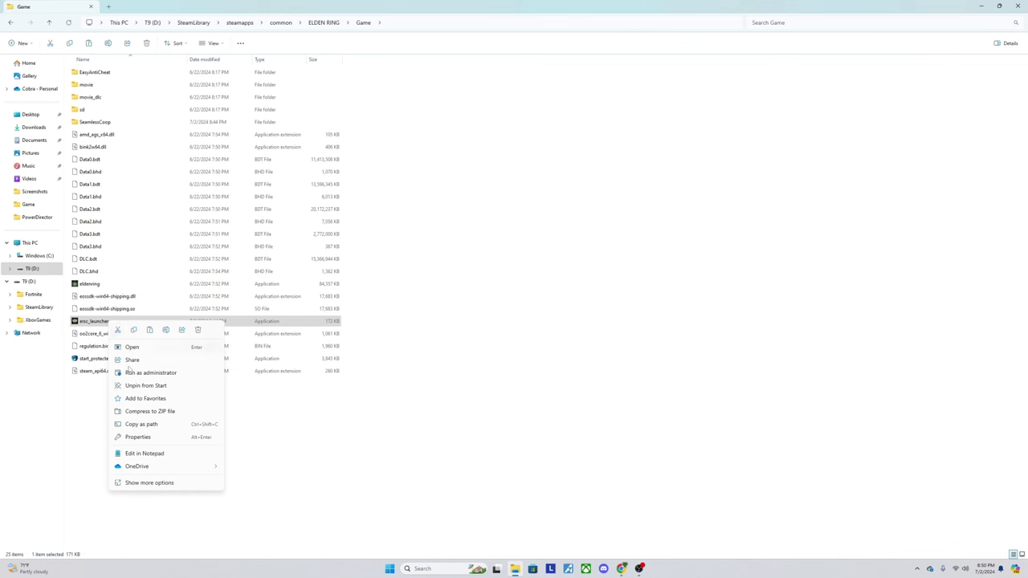
click(150, 483)
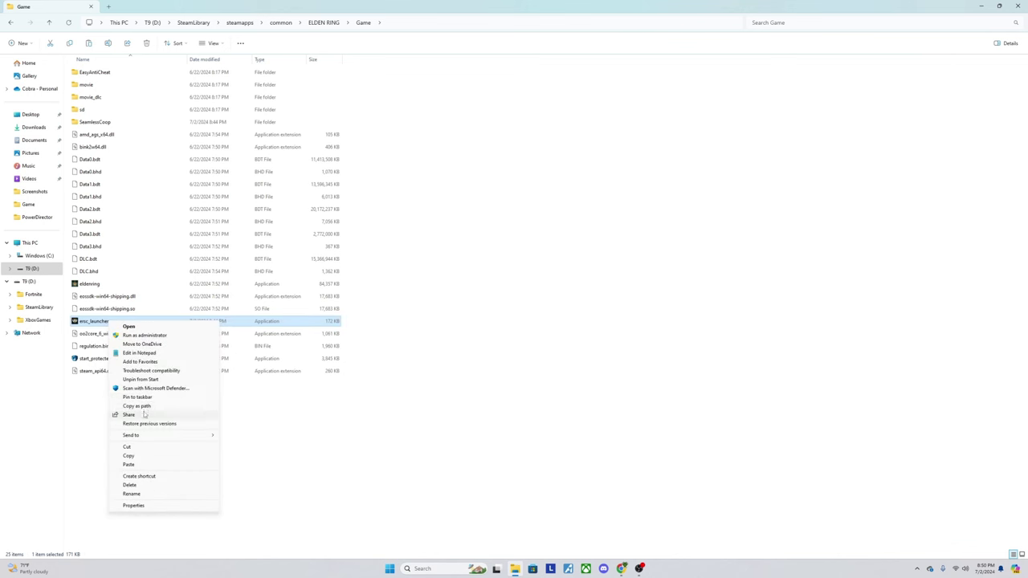
click(136, 475)
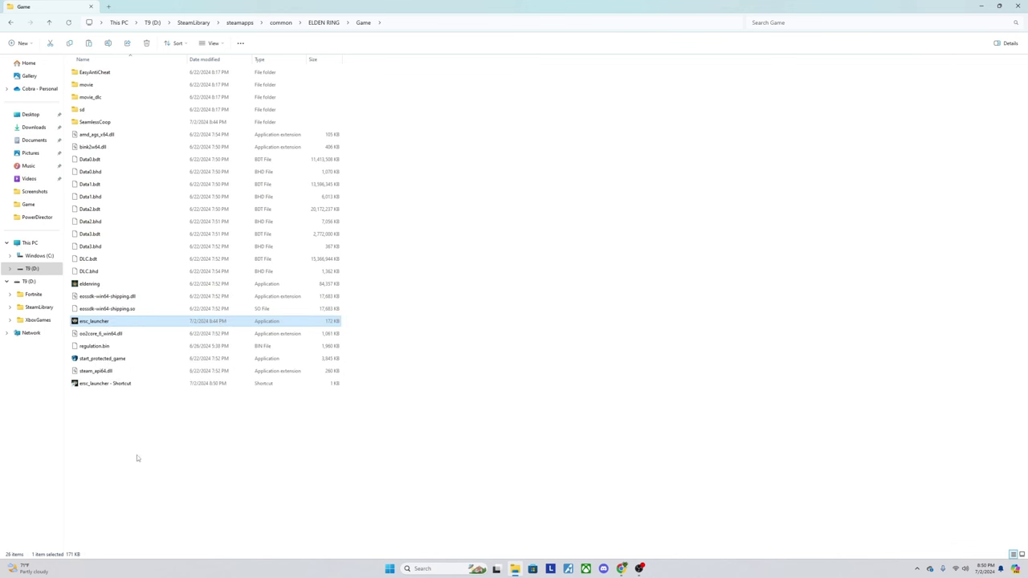
Pin the ersc_launcher shortcut to the taskbar and show the desktop.
right_click(98, 384)
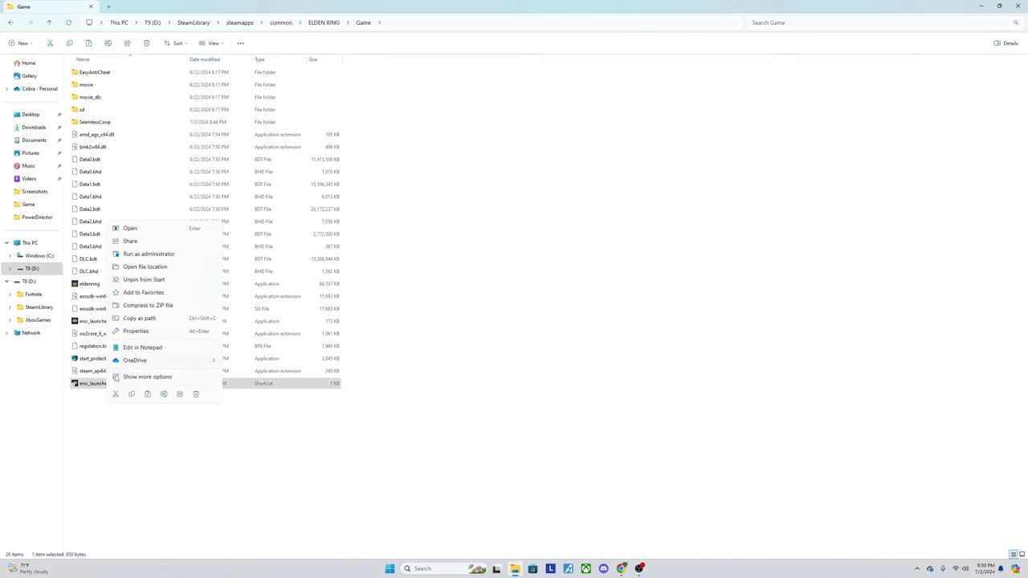
drag(96, 388, 654, 572)
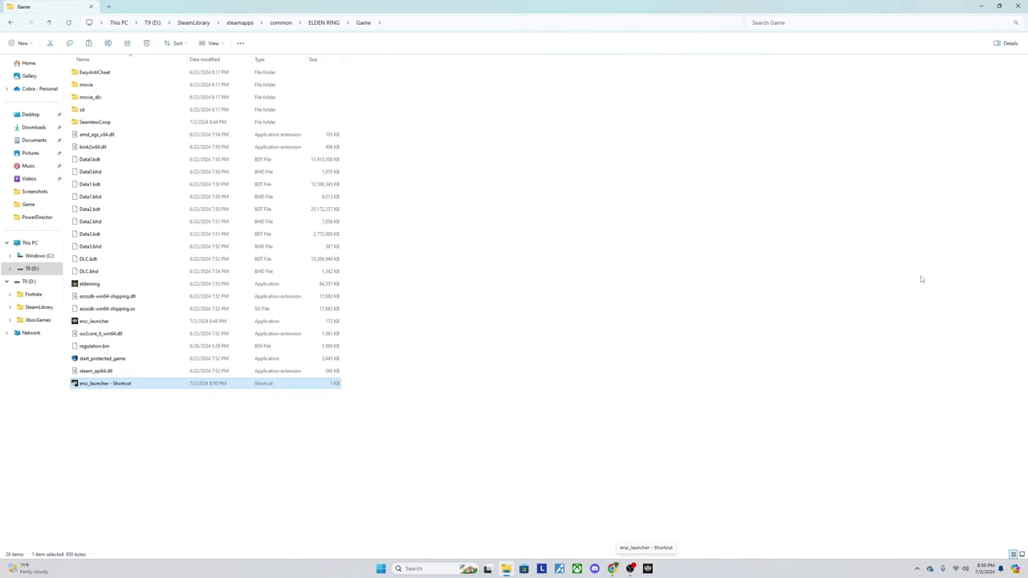
click(981, 6)
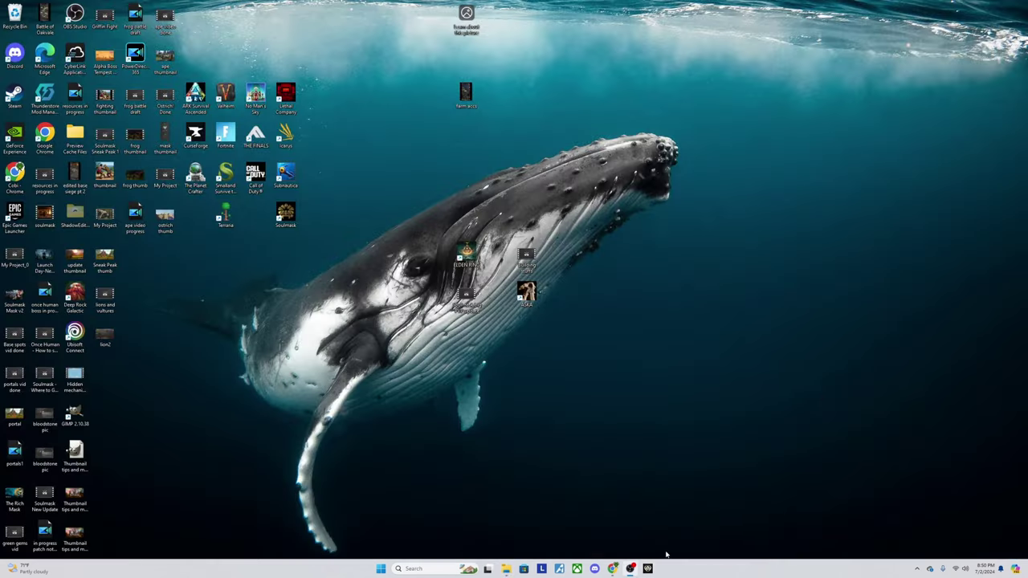
Launch Elden Ring with Seamless Co-op from the pinned ersc_launcher taskbar shortcut.
click(647, 568)
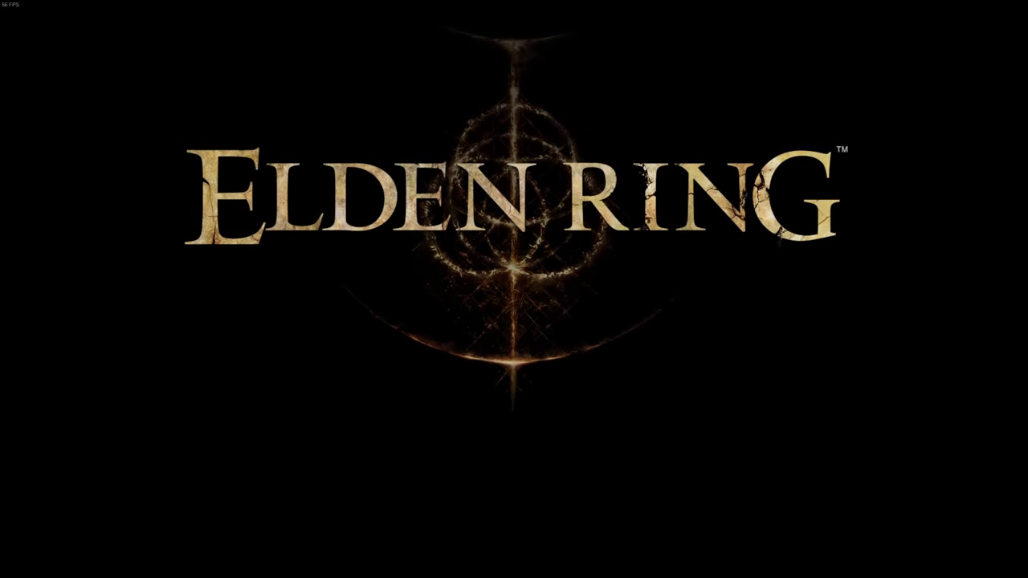
Pass the title and mod notice, then load the level 119 Crumbling Farum Azula save.
click(551, 414)
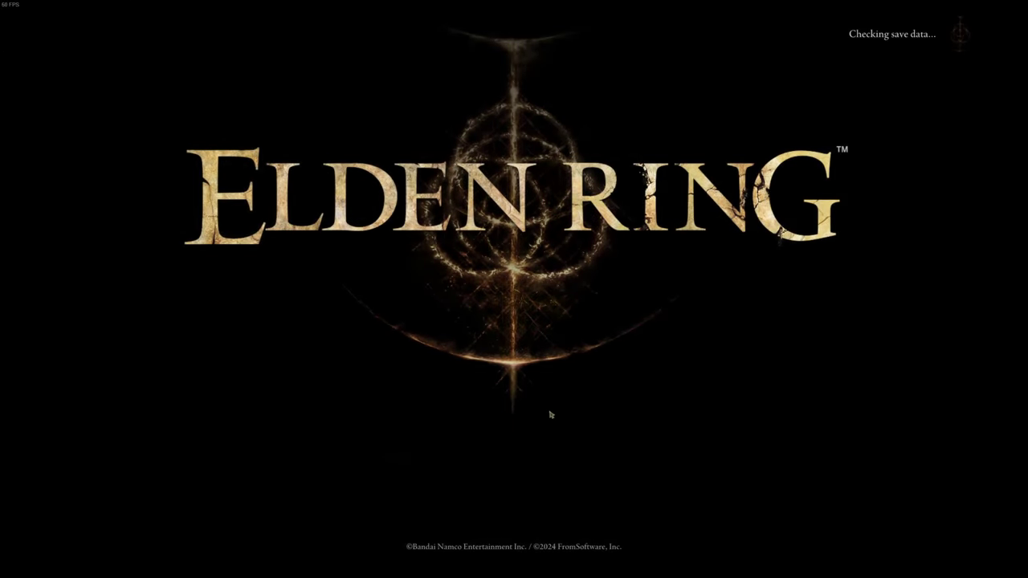
key(Return)
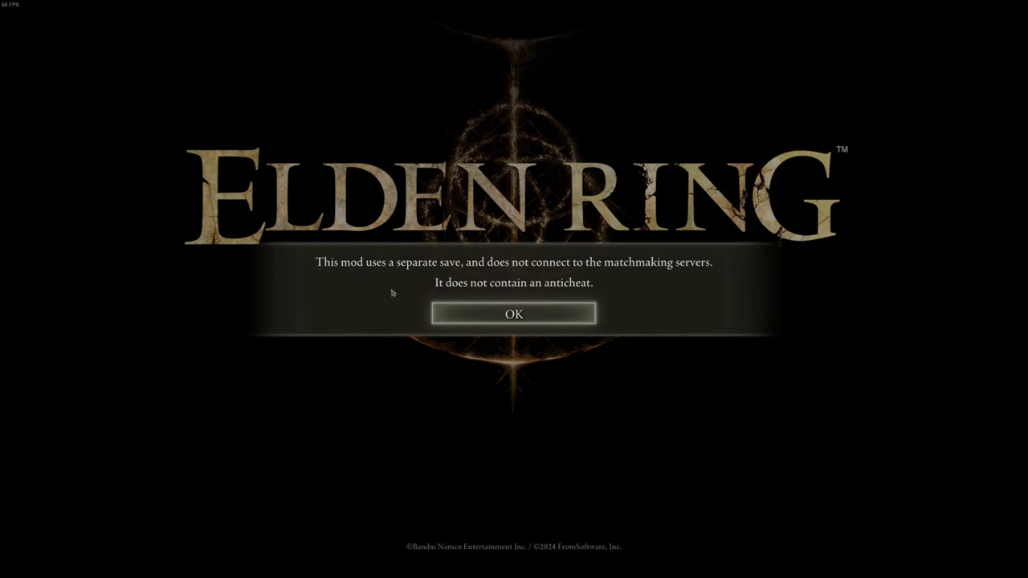
key(Return)
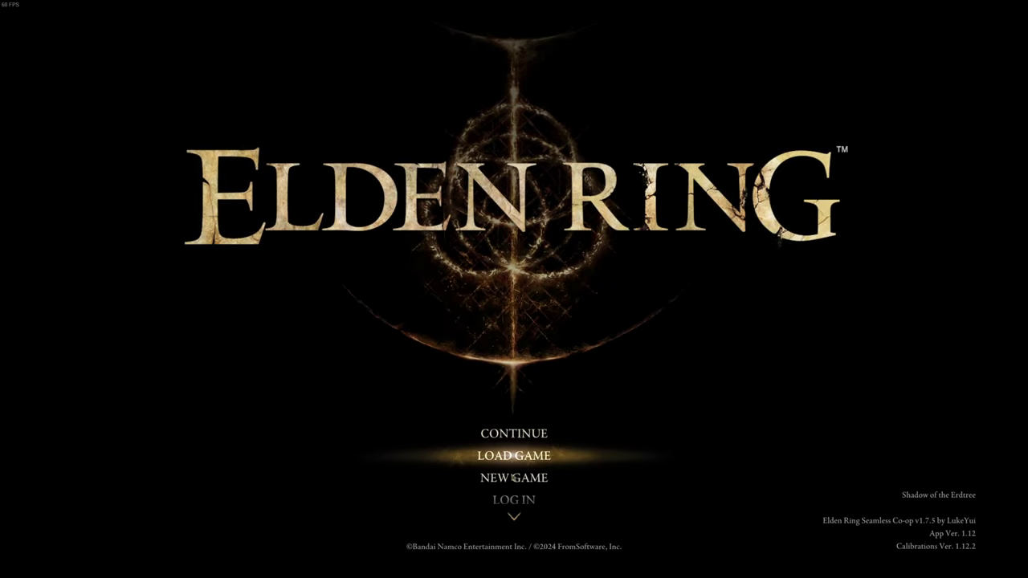
click(500, 455)
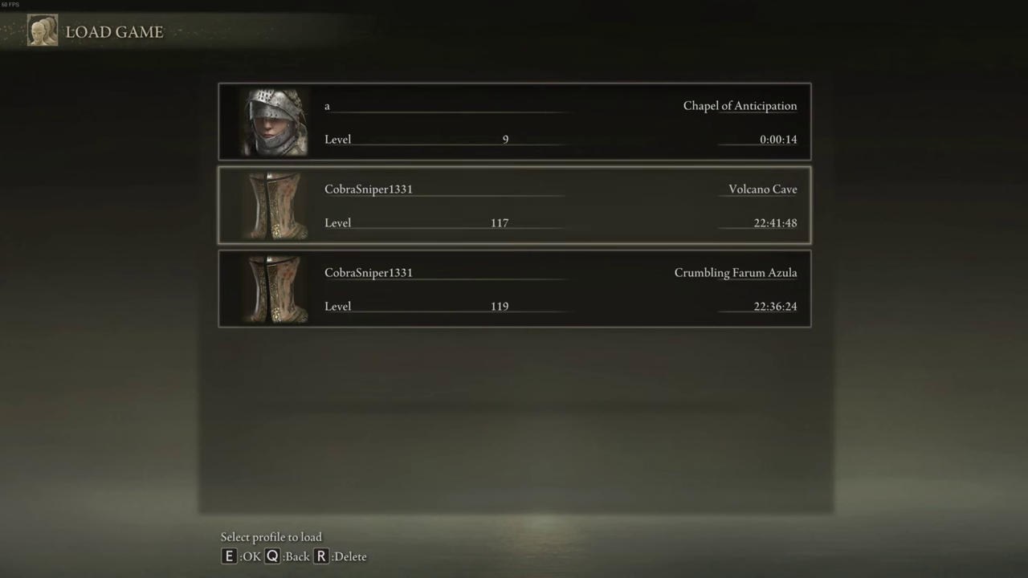
click(399, 310)
click(399, 309)
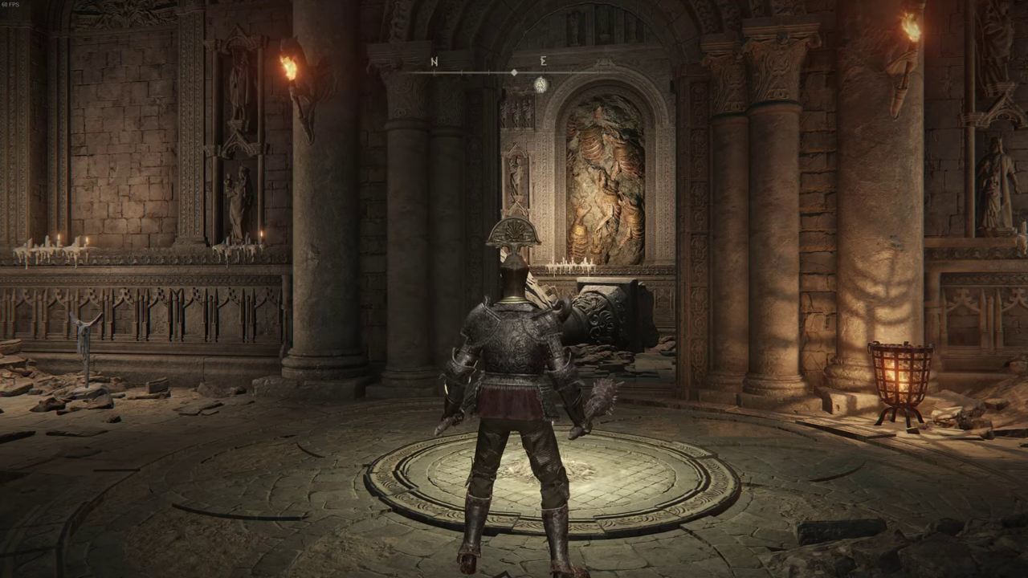
Walk the character off the site of grace and open the game menu.
key(a)
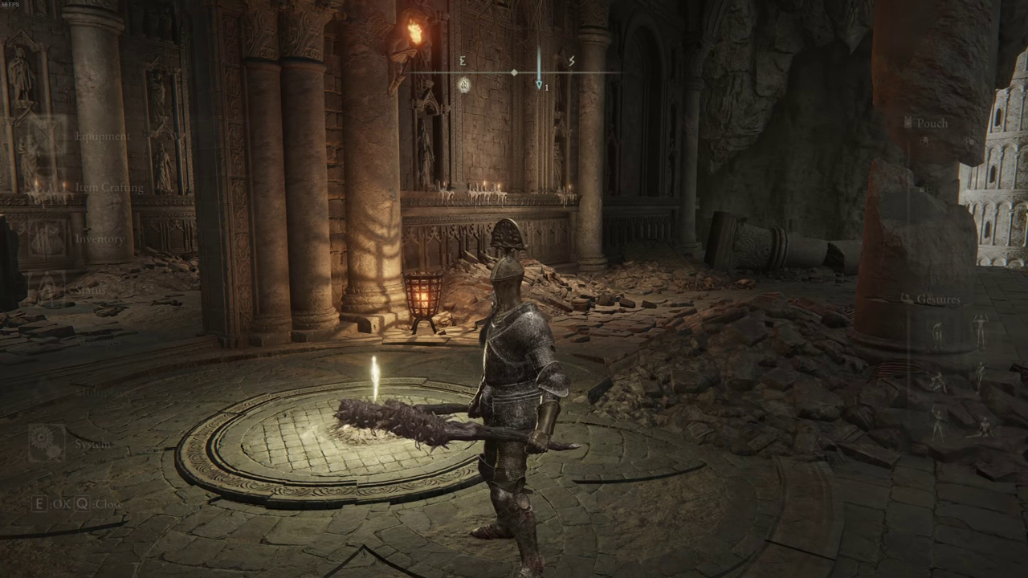
key(Escape)
Close the menus, walk back and rest at the site of grace.
key(s)
key(s)
key(e)
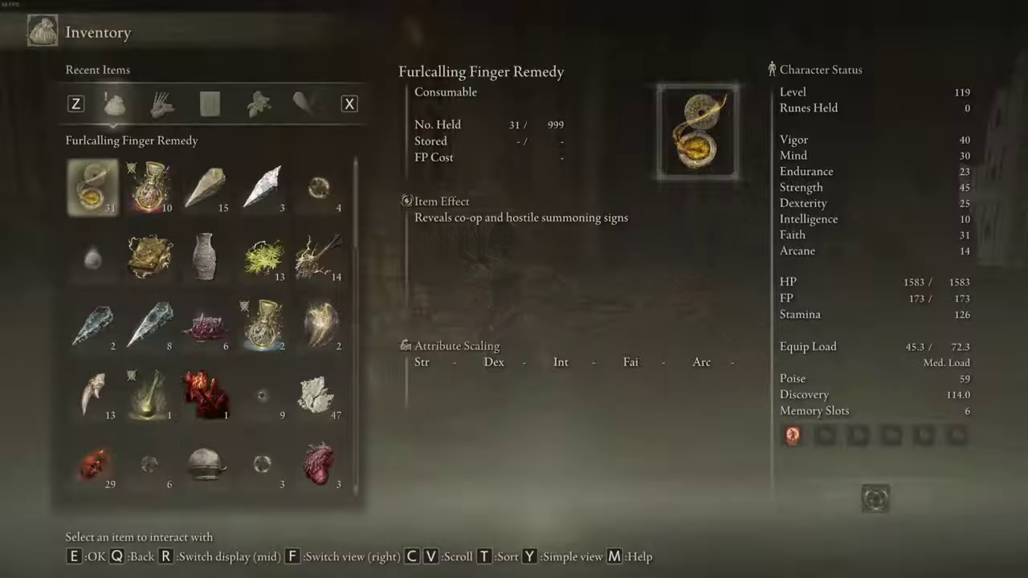
key(Escape)
key(w)
key(s)
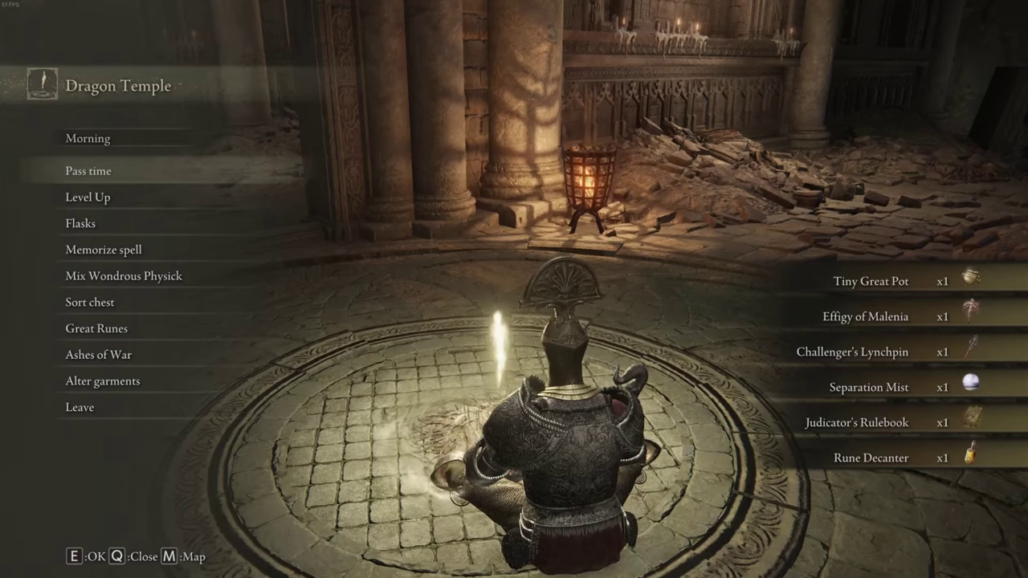
Dismiss the Tiny Great Pot, Separation Mist, Judicator's Rulebook and Rune Decanter notices, then open Inventory.
key(e)
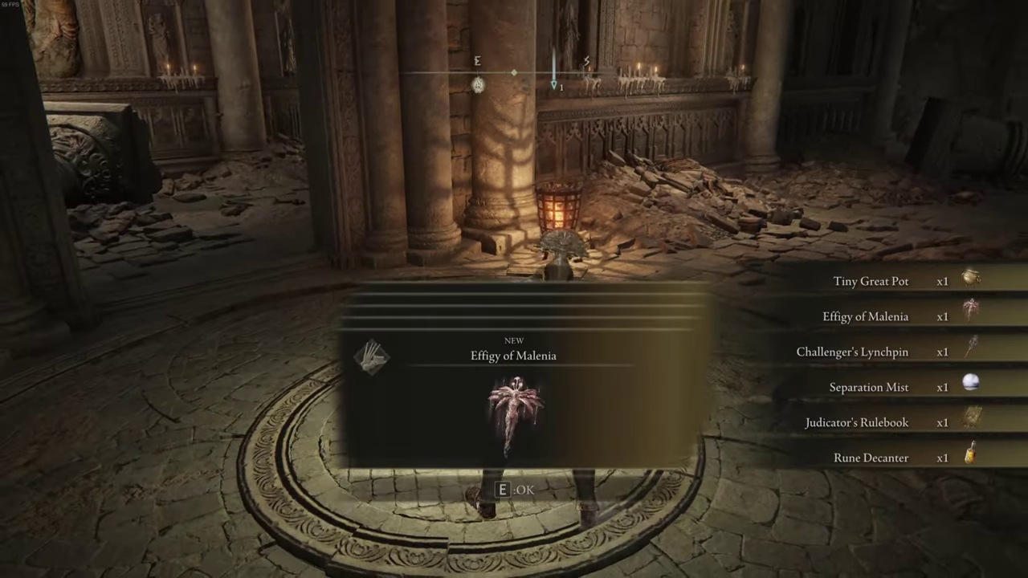
key(e)
key(e)
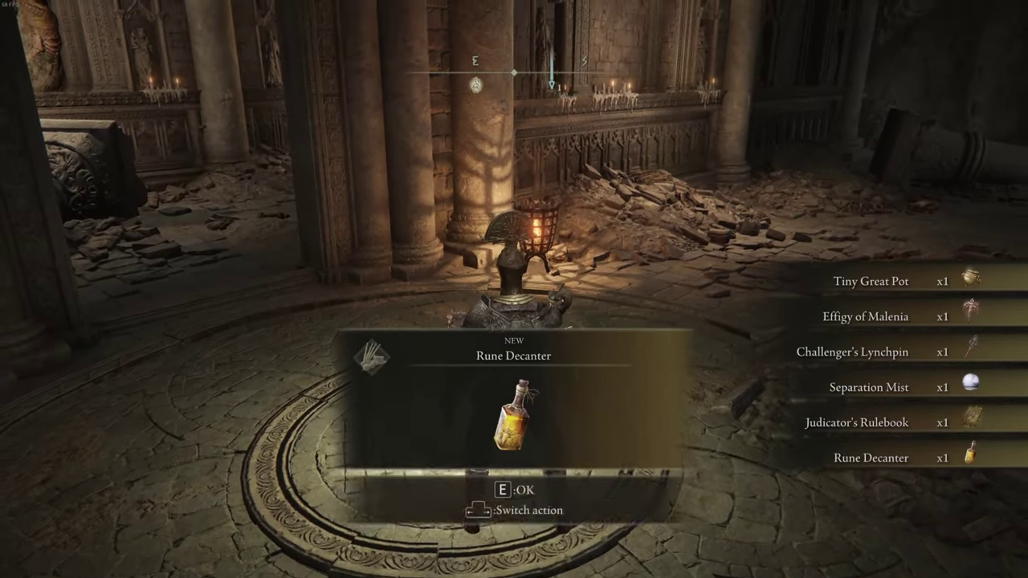
key(e)
key(Escape)
key(Down)
key(Down)
key(e)
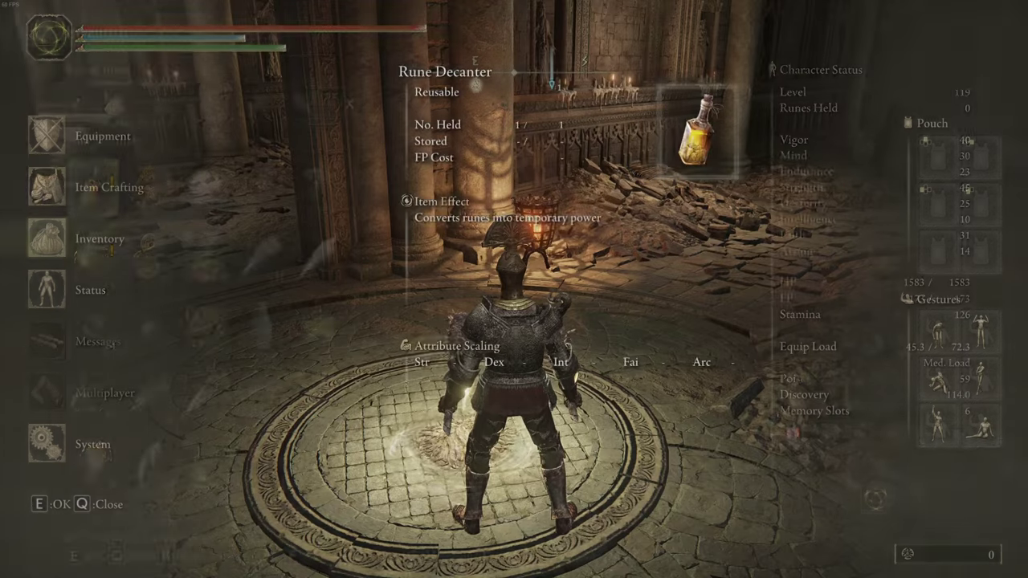
Inspect the new items: Tiny Great Pot, Effigy of Malenia, Challenger's Lynchpin, Separation Mist.
key(Down)
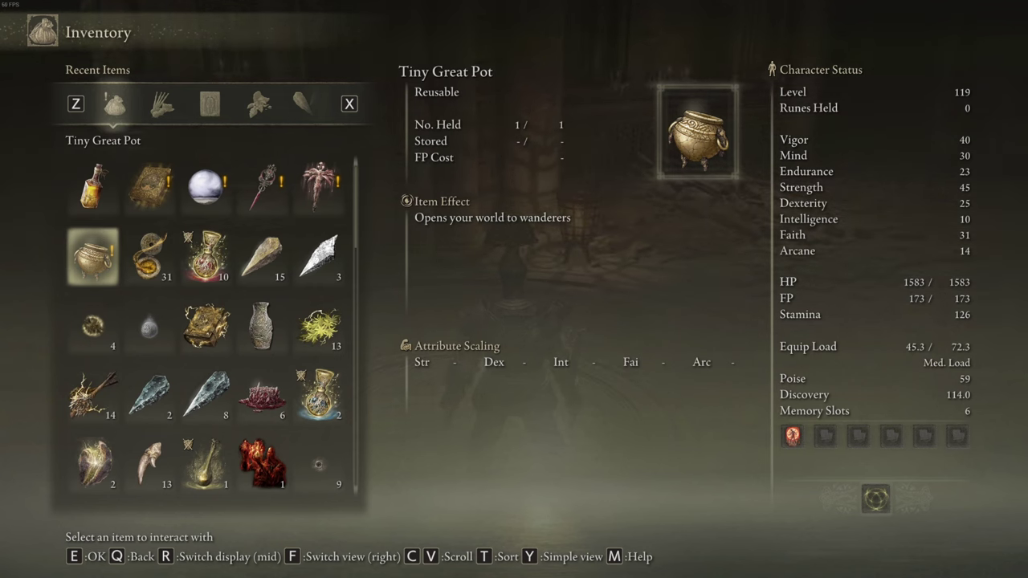
key(Right)
key(Right)
key(Right)
key(Right)
key(Up)
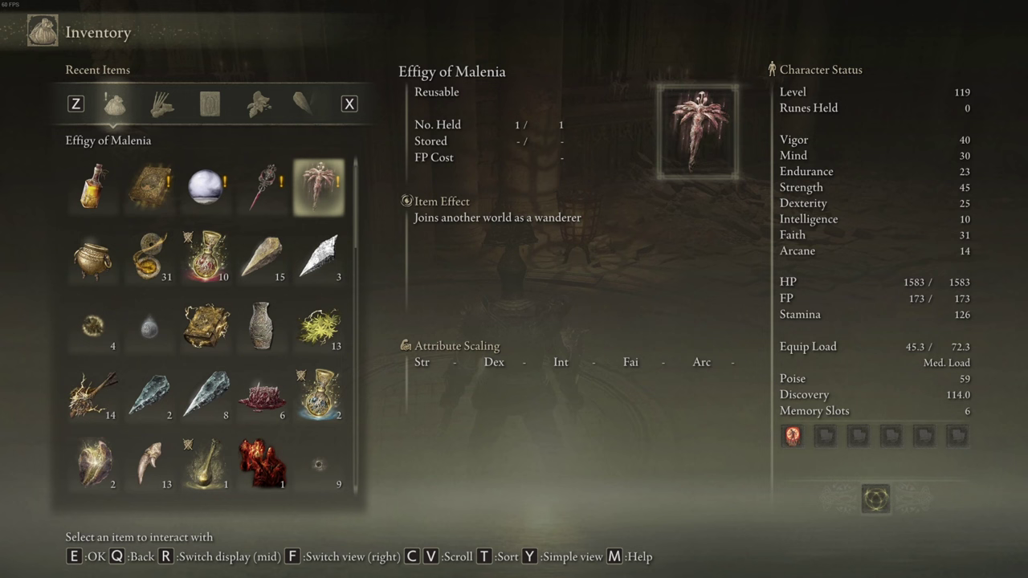
key(Left)
key(Left)
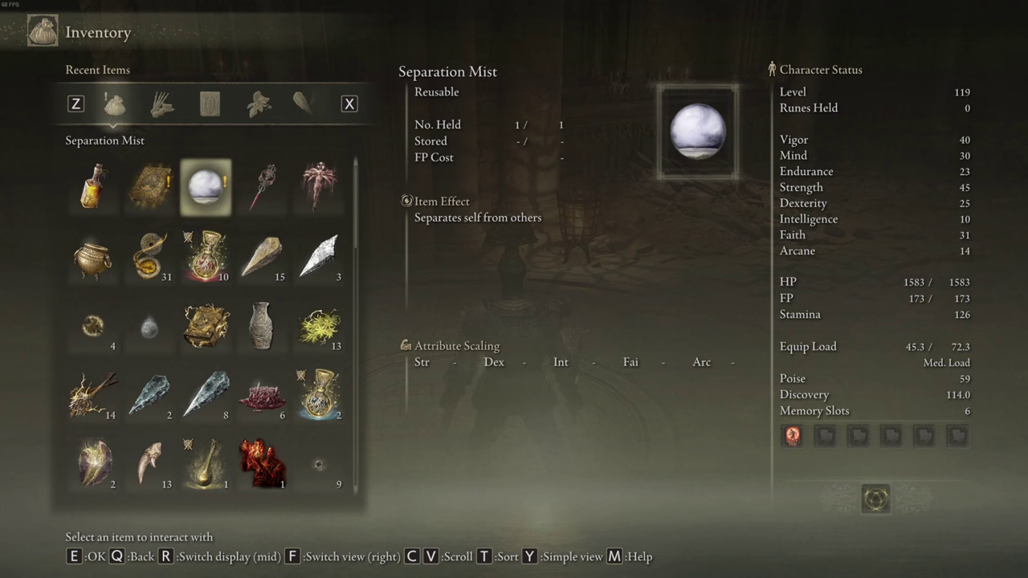
Use the Tiny Great Pot from the inventory.
key(Down)
key(Left)
key(Left)
key(e)
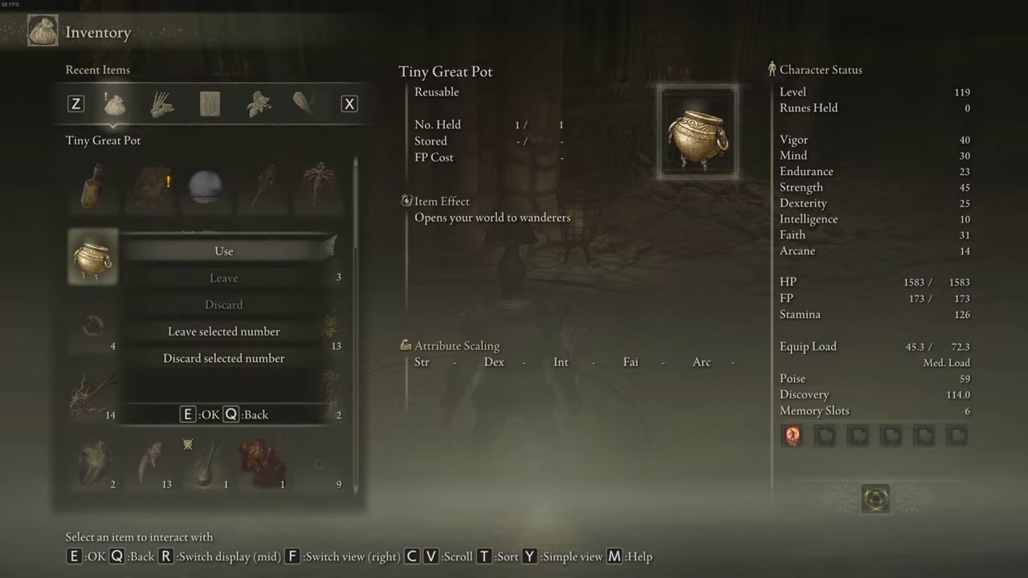
key(e)
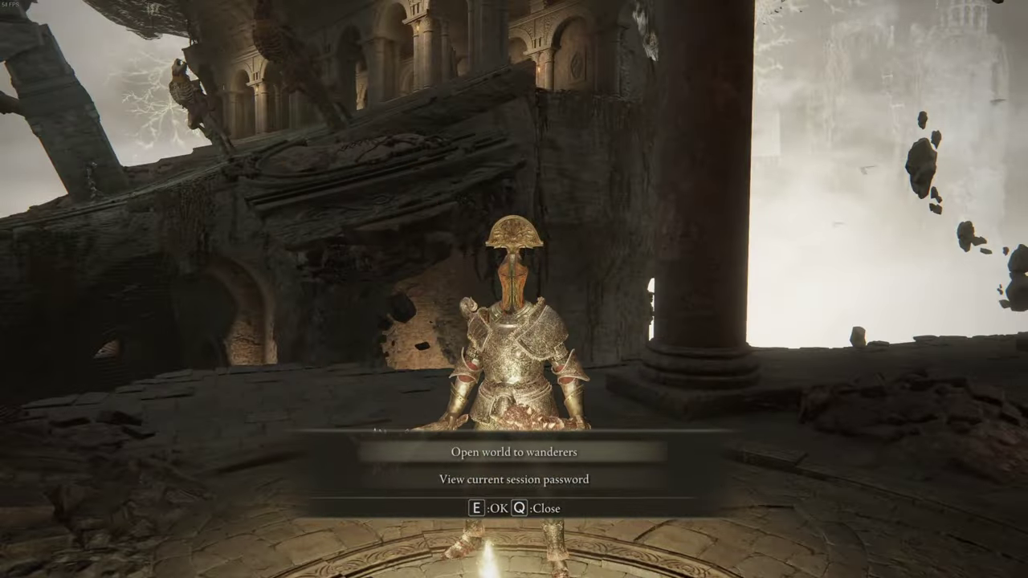
Close the world-opening options and browse the System menu's quit choices.
key(e)
key(Escape)
key(Up)
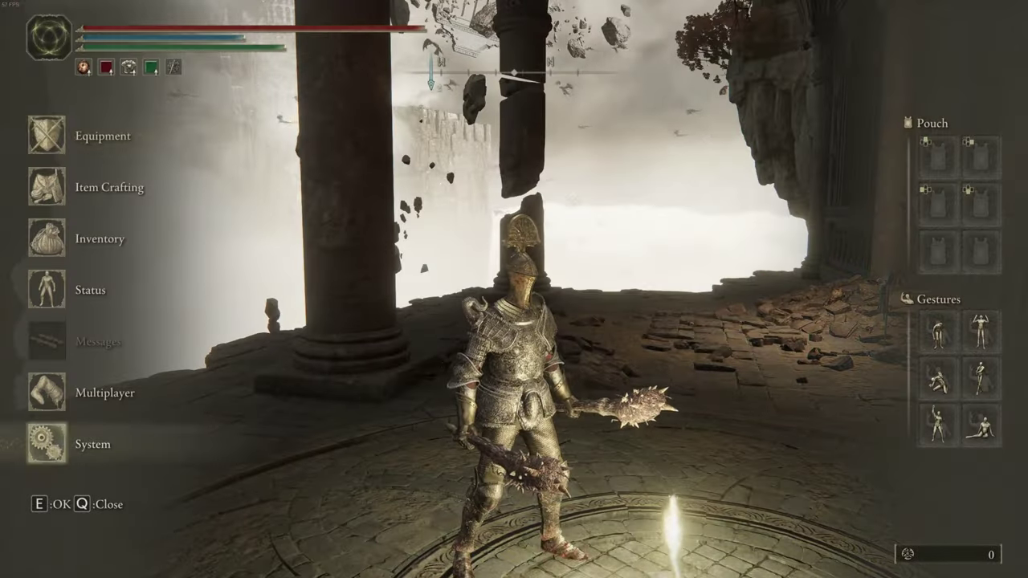
key(e)
key(z)
key(Right)
key(Left)
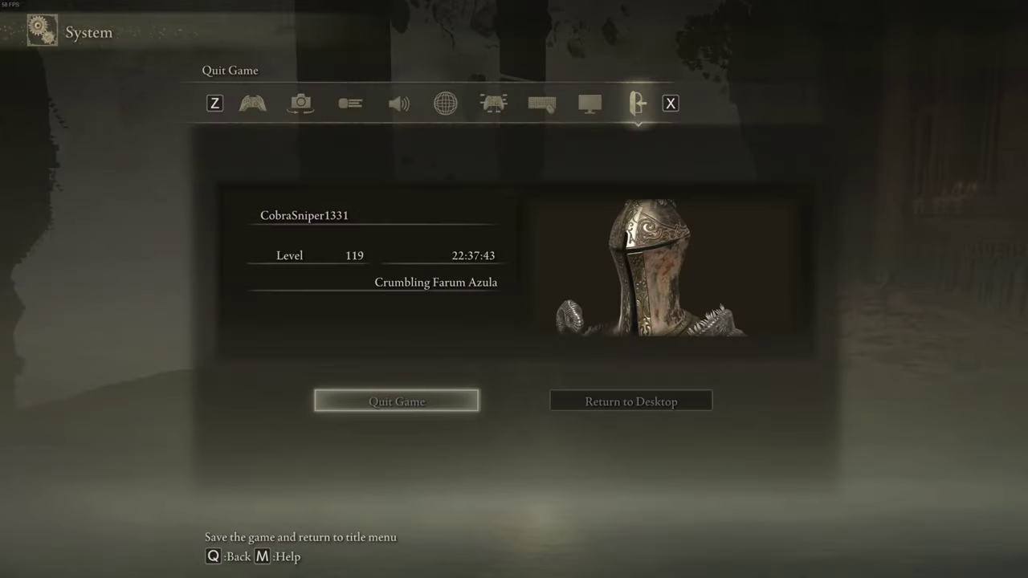
key(Right)
key(Left)
key(Right)
Use the Separation Mist from the inventory.
key(q)
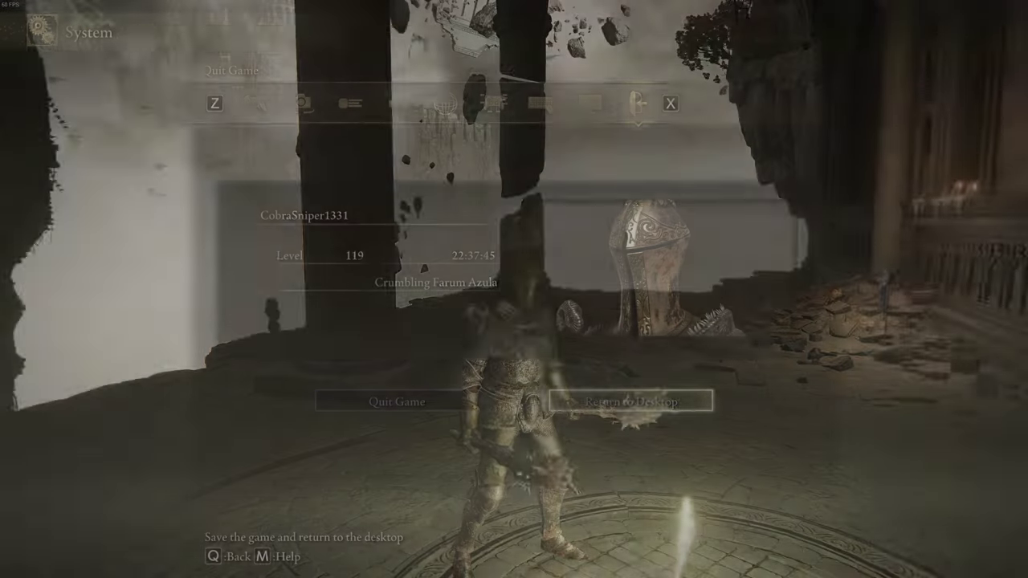
key(Up)
key(Down)
key(Down)
key(Down)
key(Down)
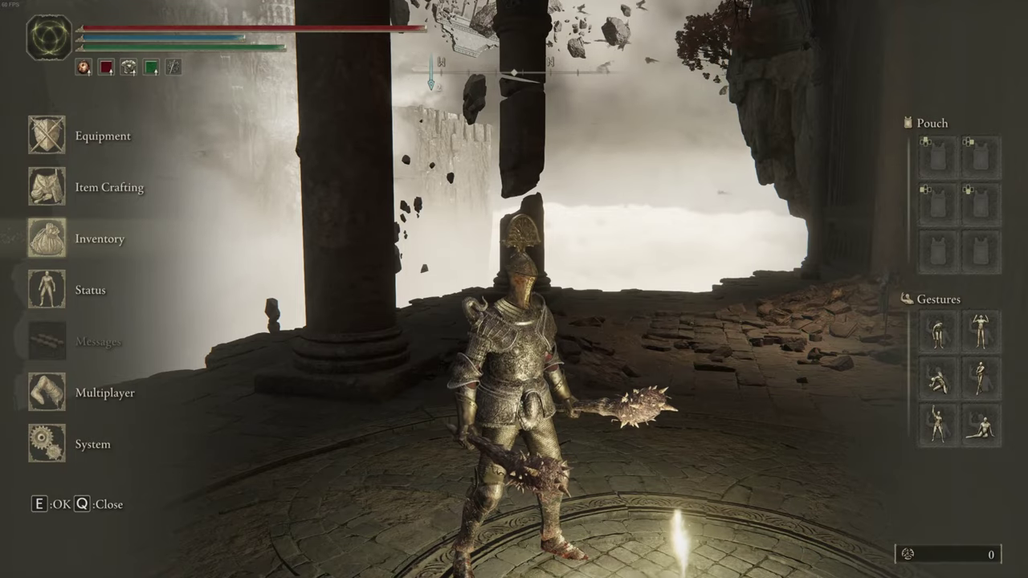
key(e)
key(Up)
key(Right)
key(Right)
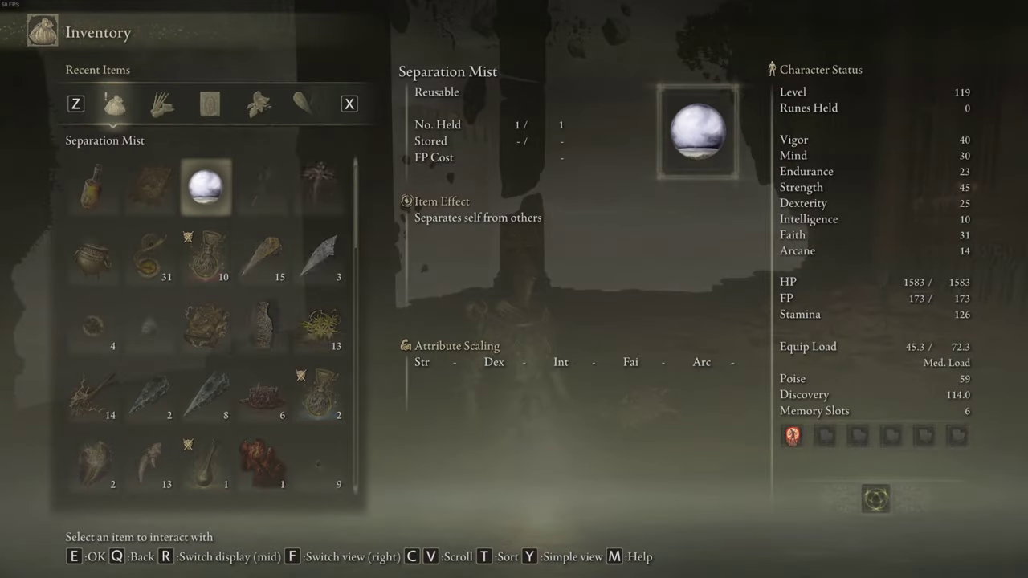
key(e)
key(e)
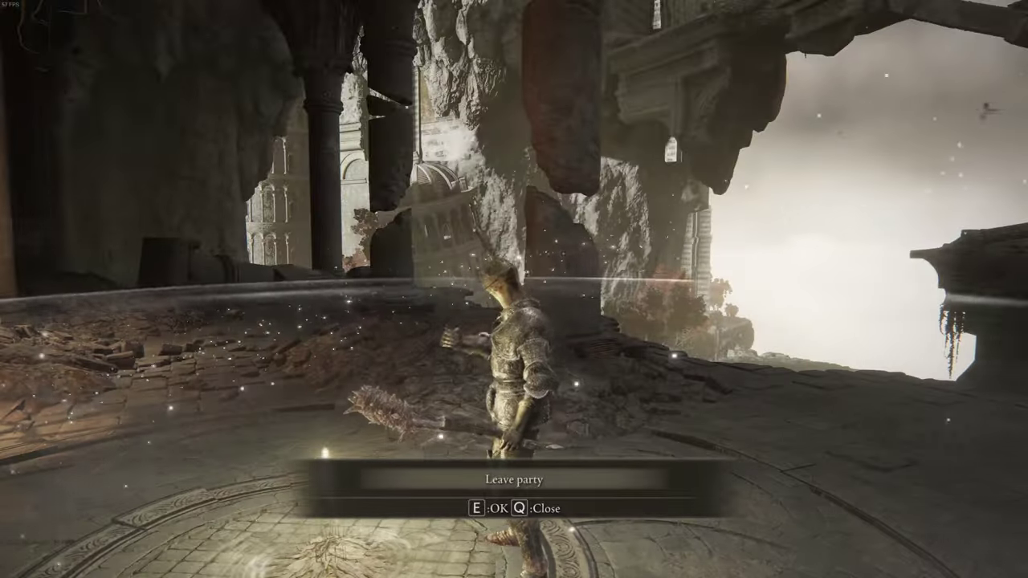
key(e)
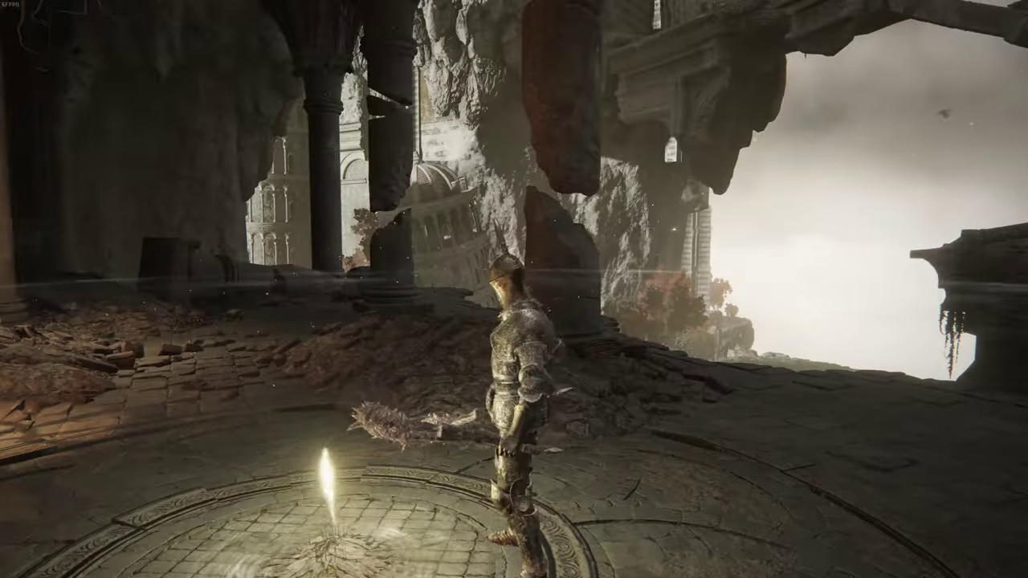
Save and quit Elden Ring to the Windows desktop.
key(Escape)
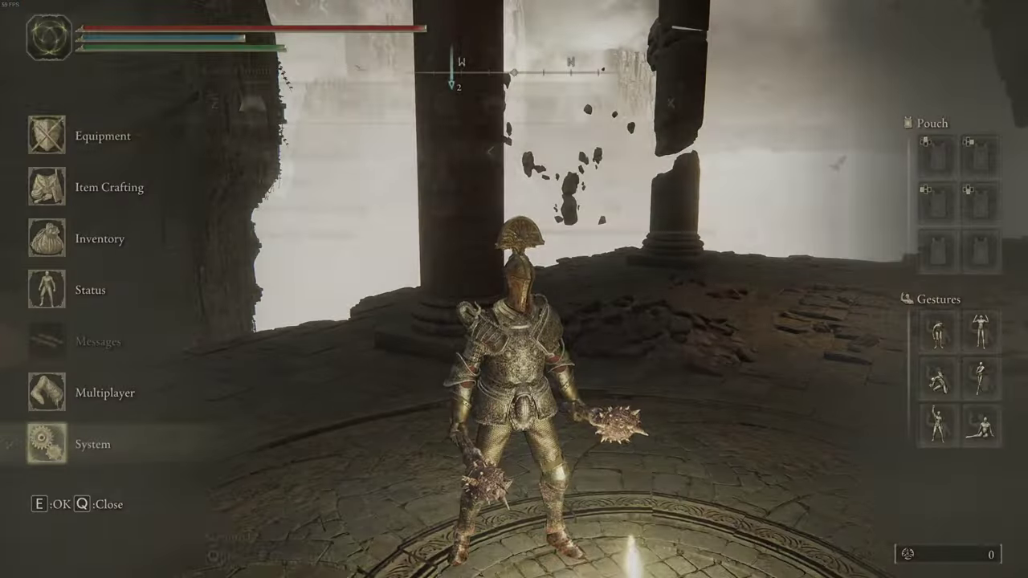
key(e)
key(Right)
key(e)
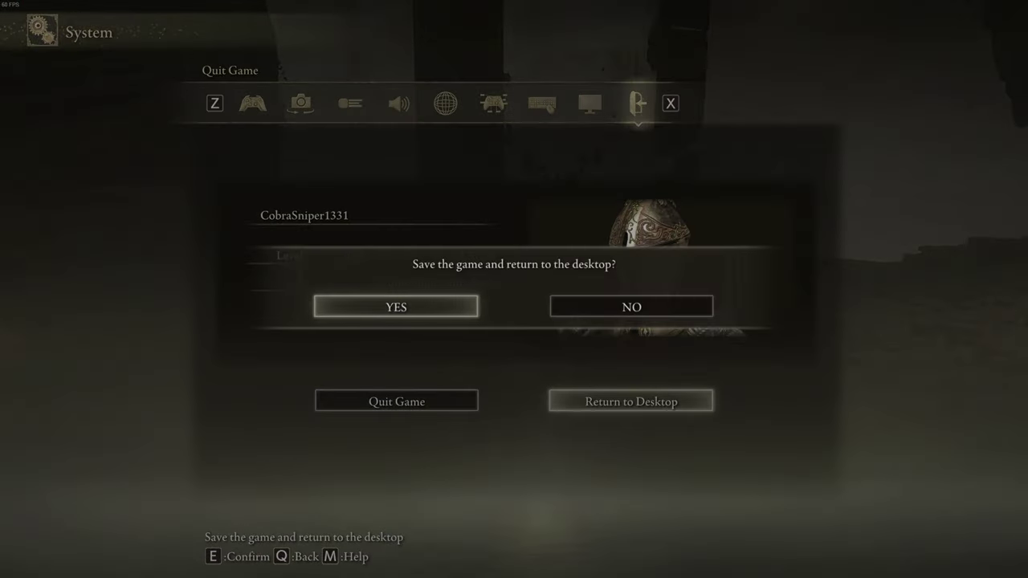
key(e)
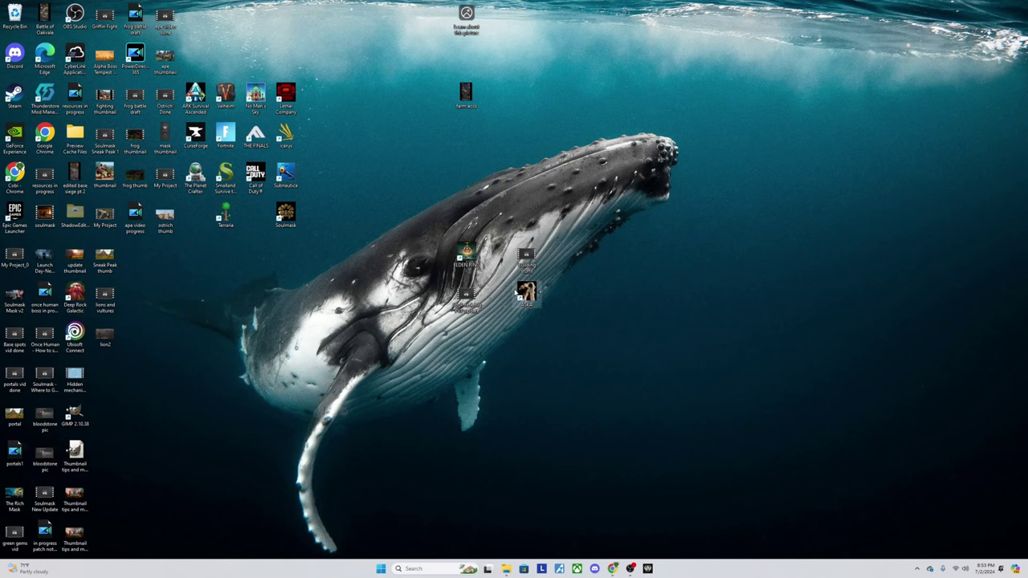